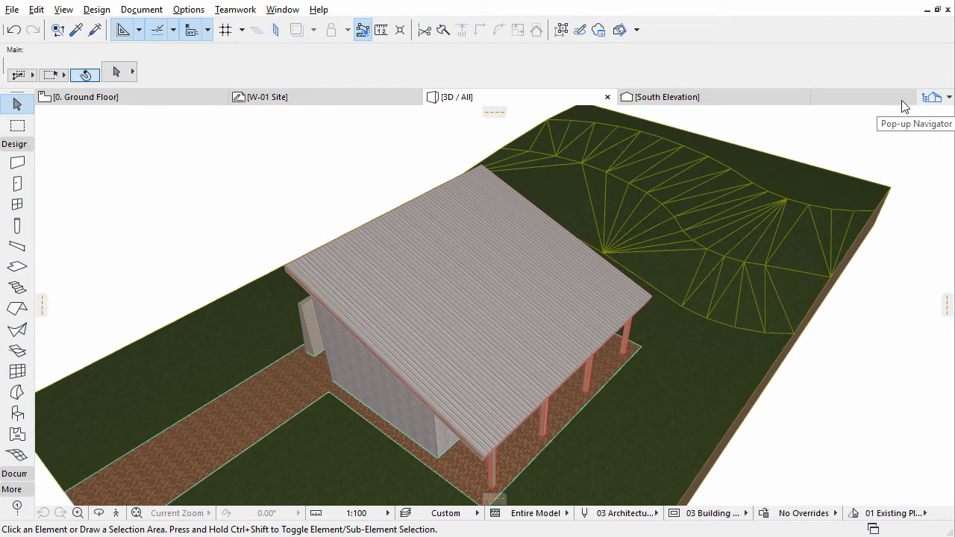
Show the 0. Ground Floor plan with the Document tool group expanded instead of Design.
left_click(187, 101)
left_click(19, 146)
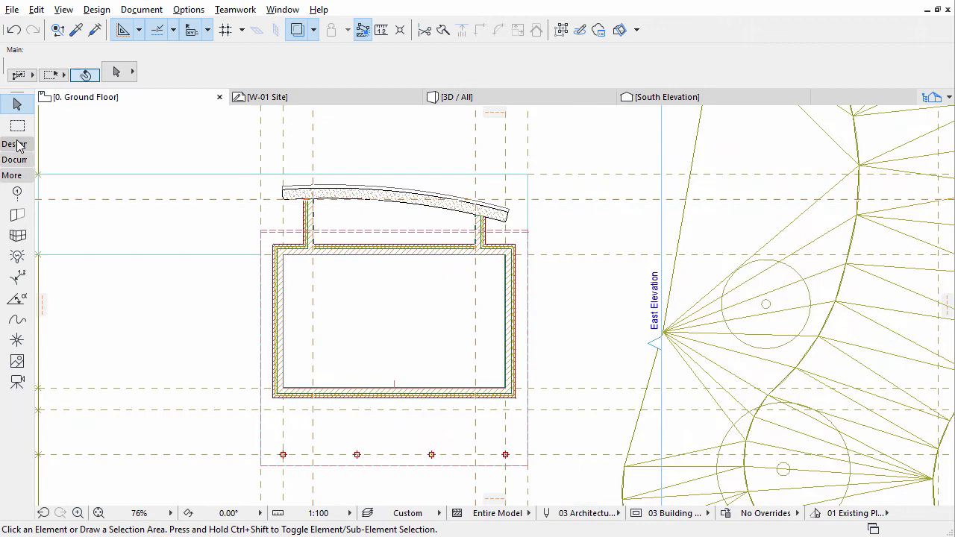
left_click(12, 161)
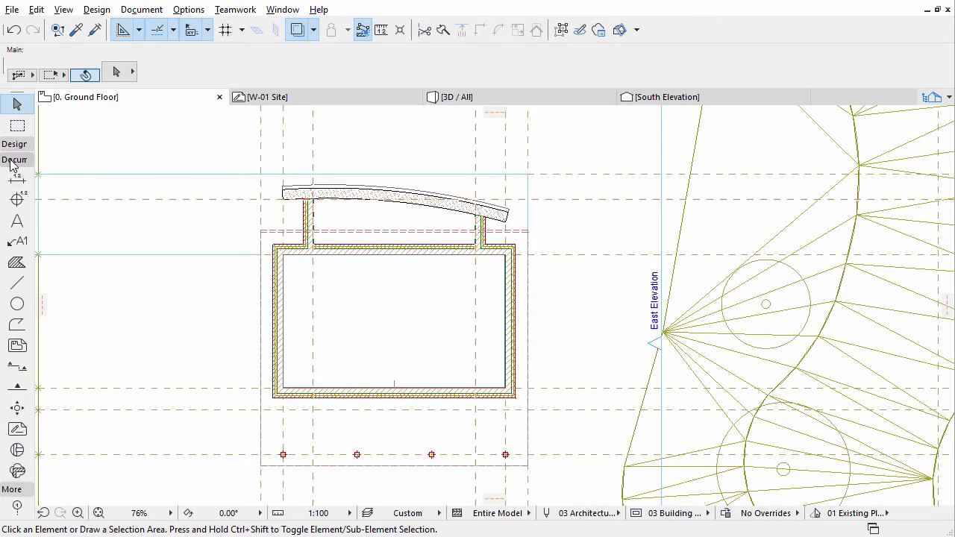
Draw section S-01 vertically through the building and locate its Building Section in the Navigator.
left_click(20, 368)
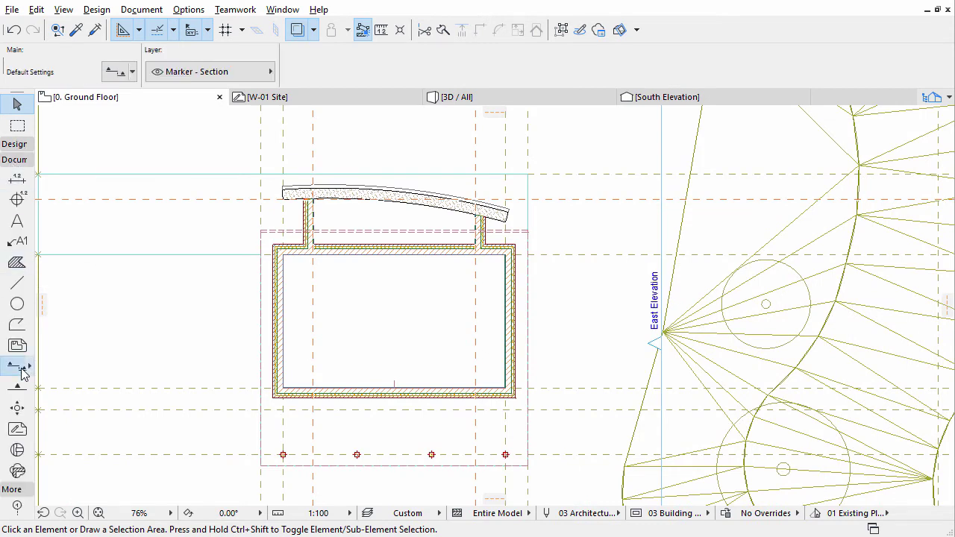
left_click(390, 475)
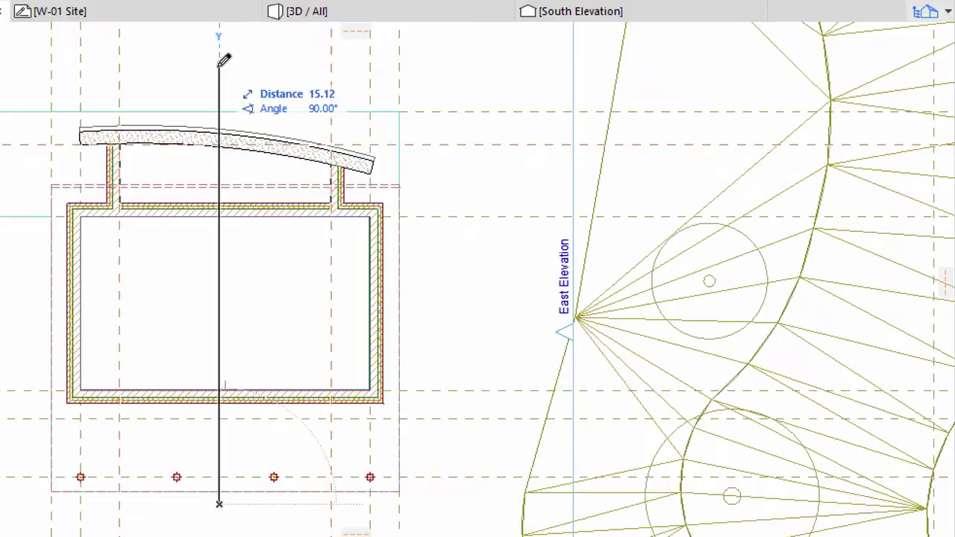
left_click(390, 138)
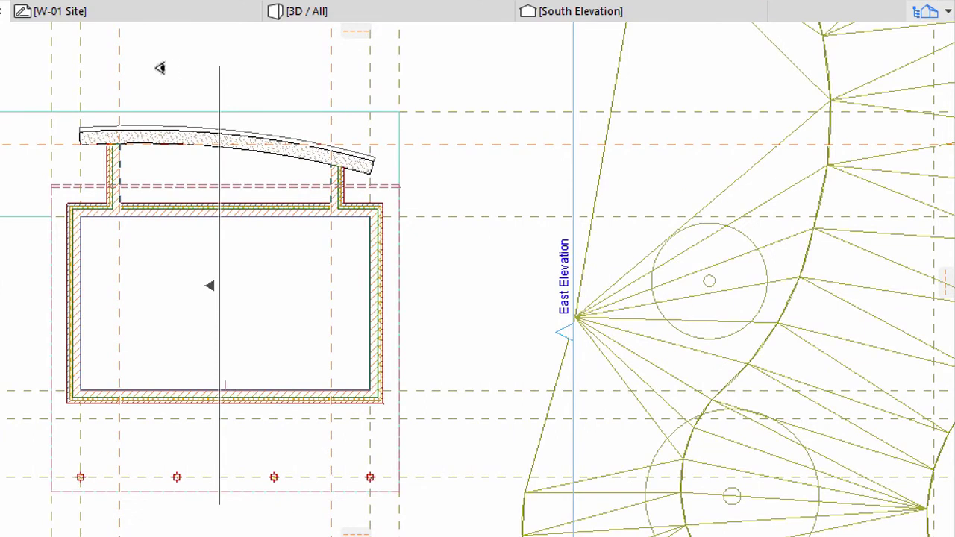
left_click(160, 68)
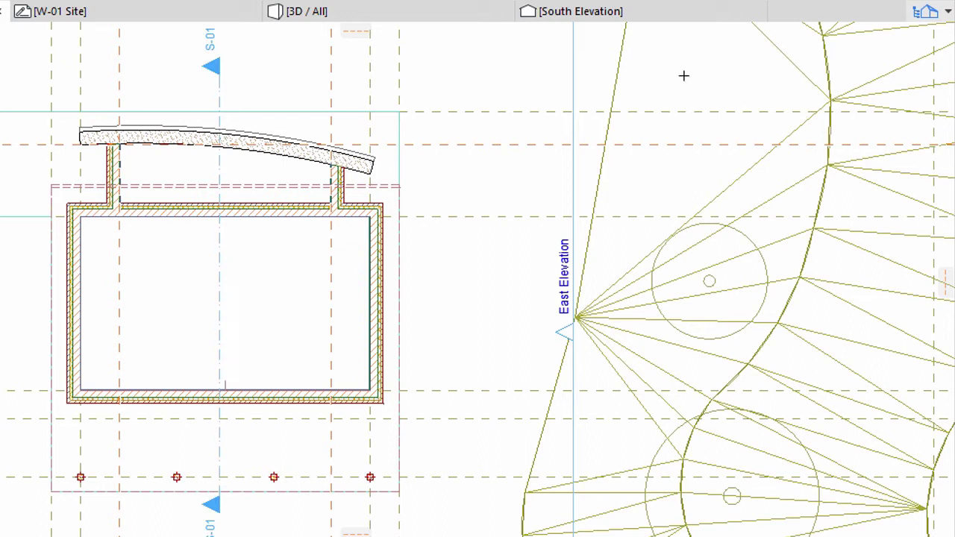
left_click(915, 20)
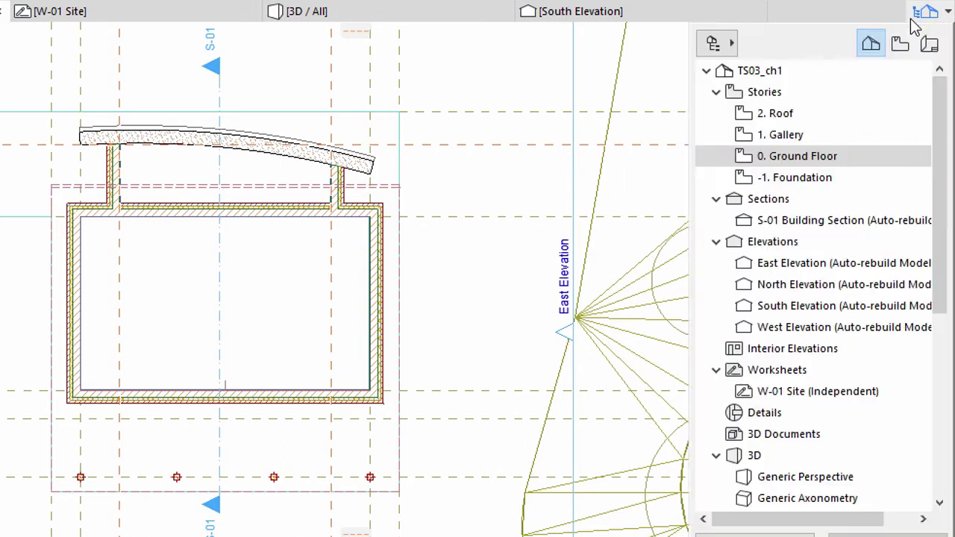
left_click(836, 222)
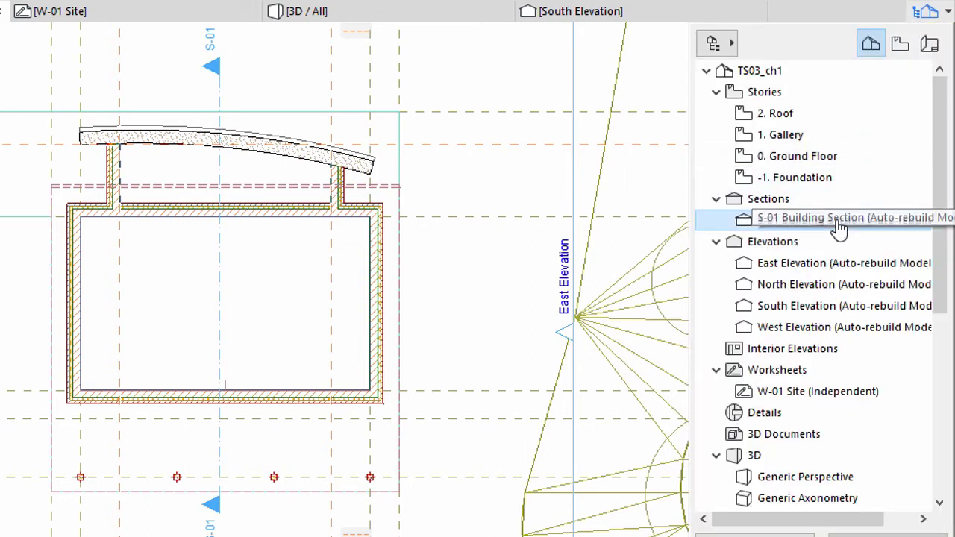
Open the S-01 Building Section and zoom into the area where the roof meets the wall.
double_click(709, 226)
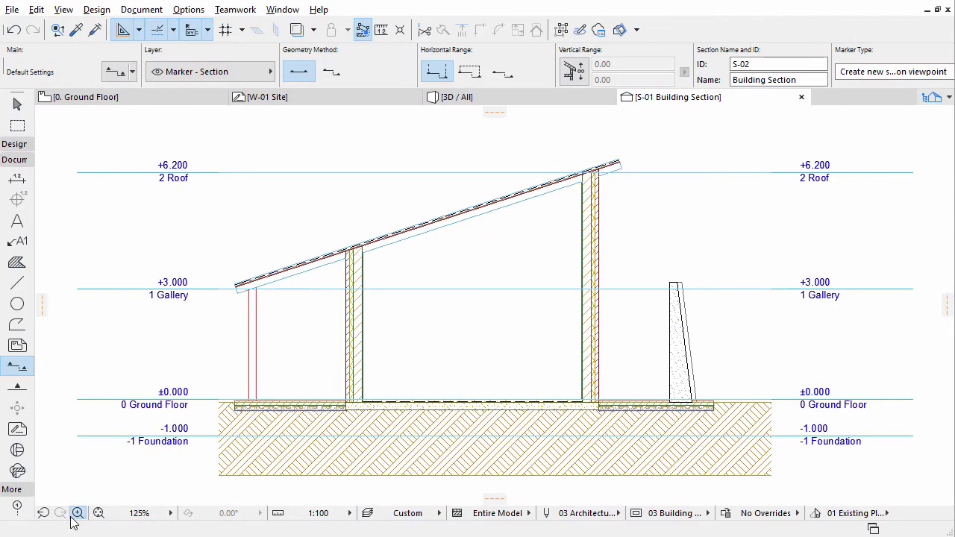
left_click(77, 513)
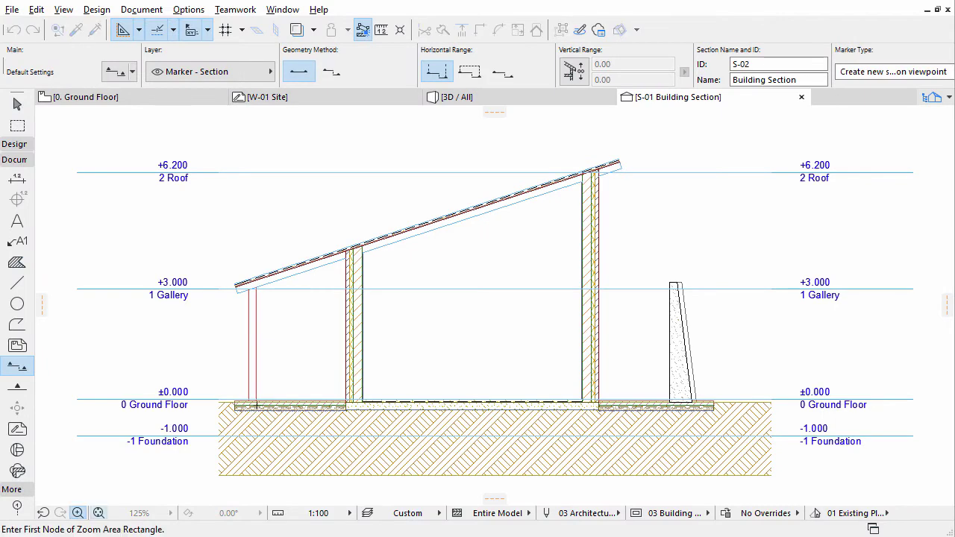
left_click(316, 213)
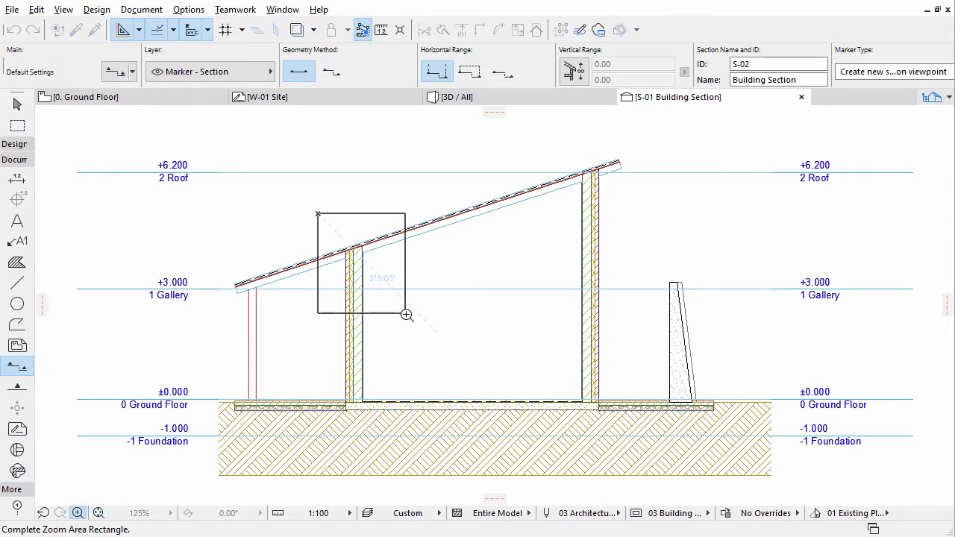
left_click(407, 314)
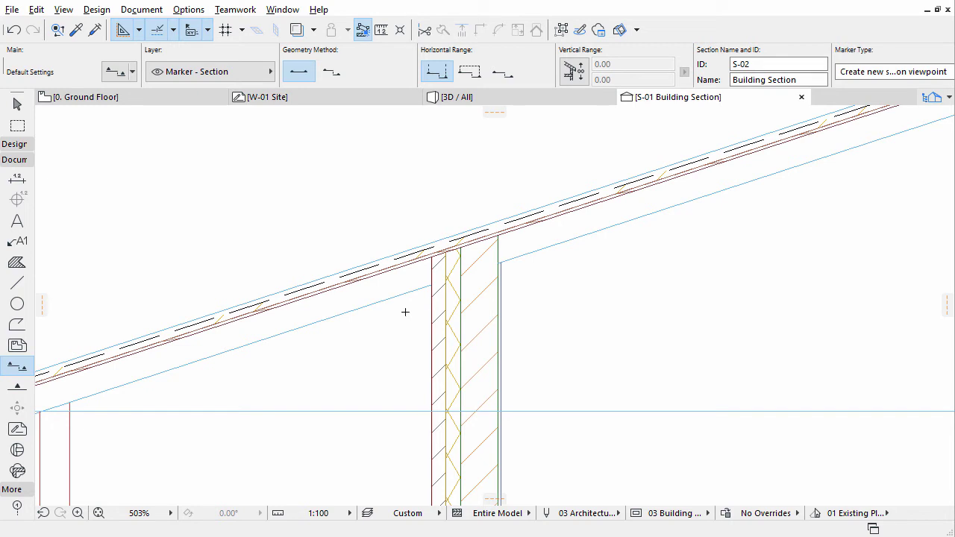
Change the Air Space - Frame building material's intersection priority from 310 to 735.
key("Escape")
left_click(411, 292)
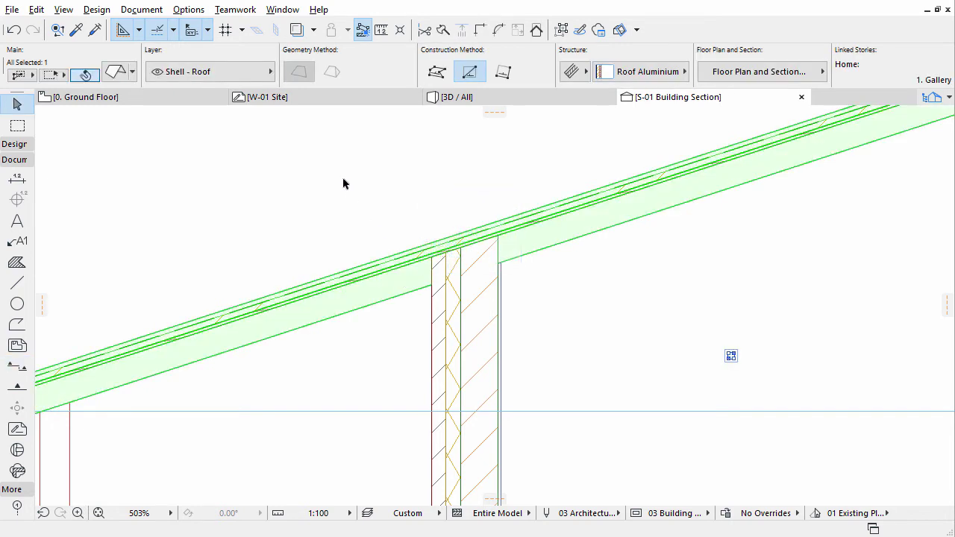
left_click(192, 13)
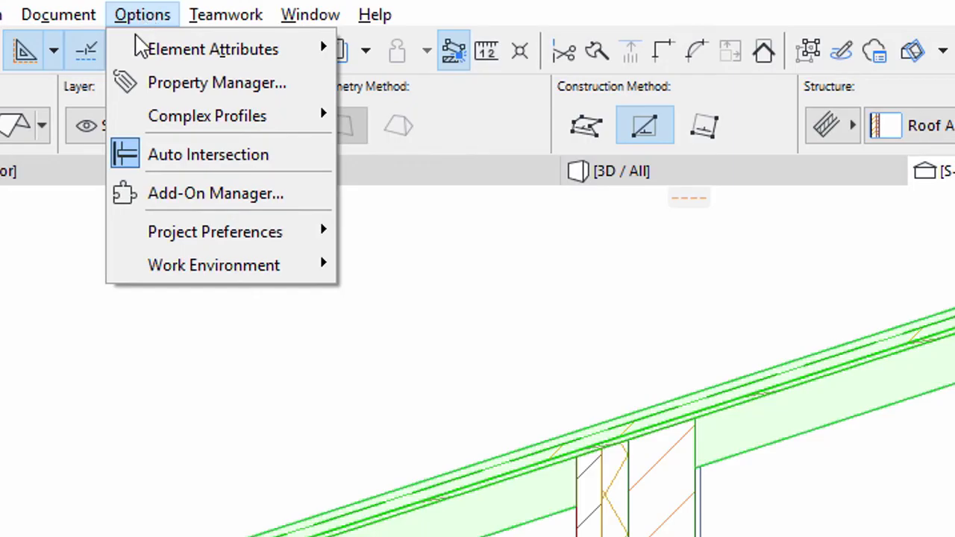
mouse_move(184, 26)
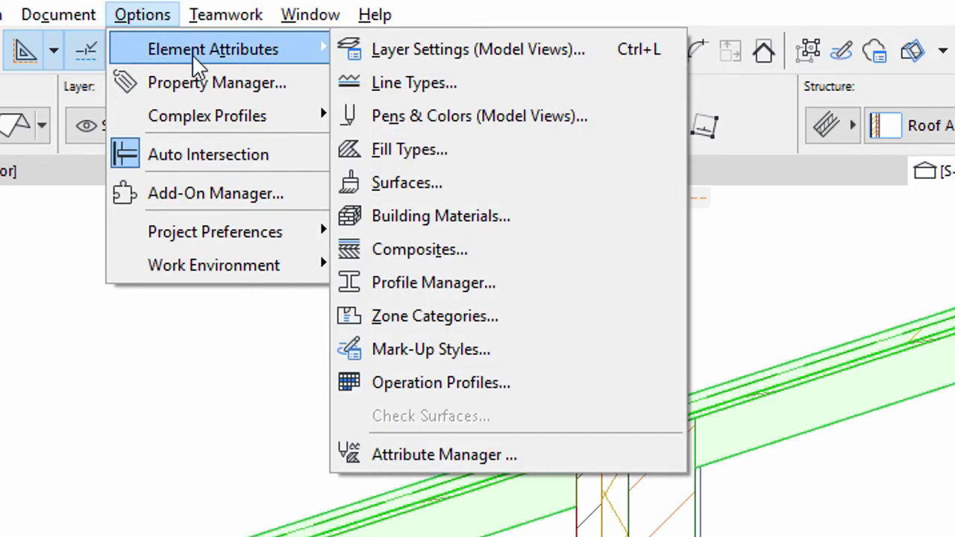
left_click(539, 210)
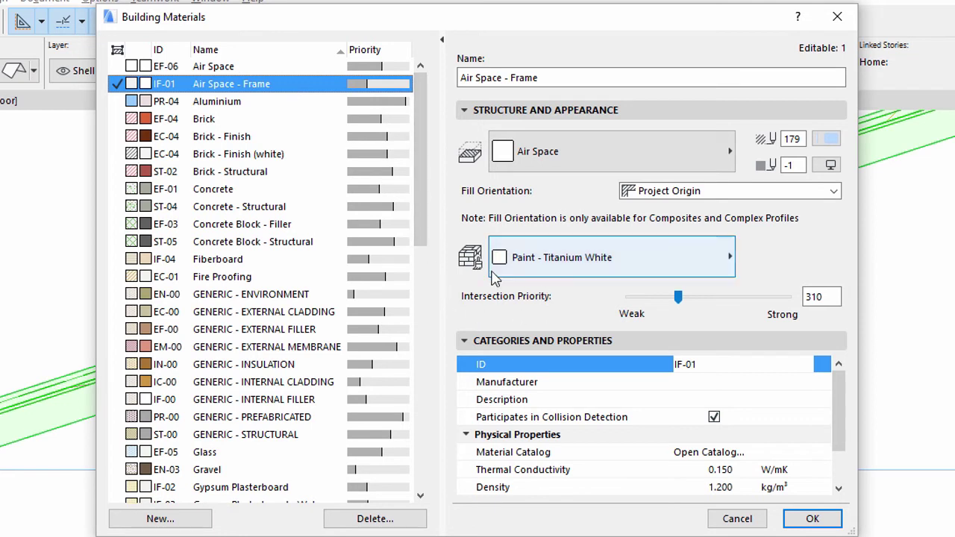
double_click(822, 297)
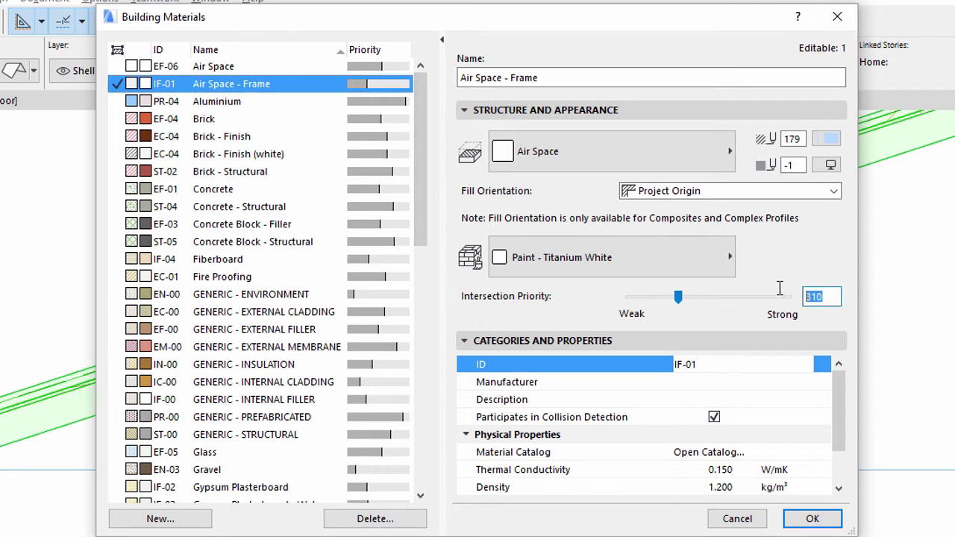
type("735")
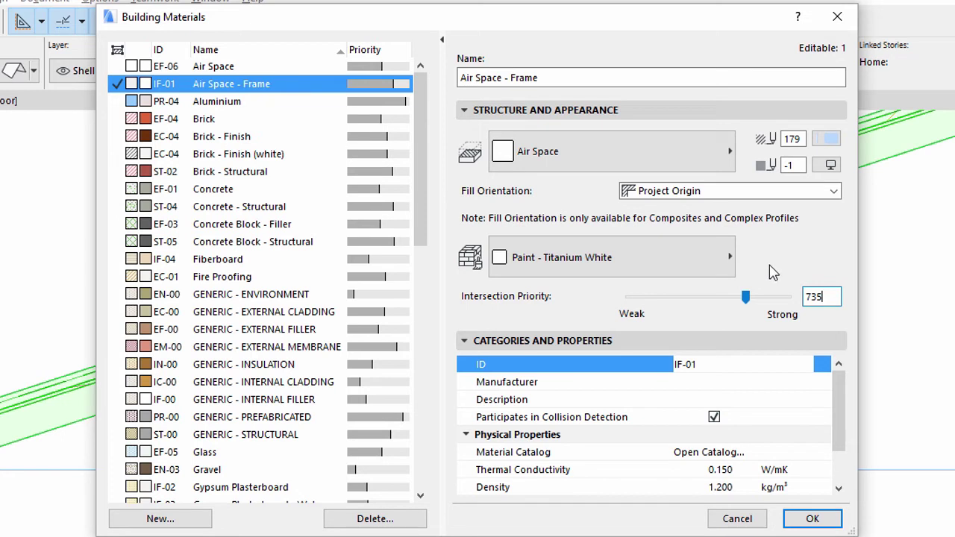
left_click(813, 520)
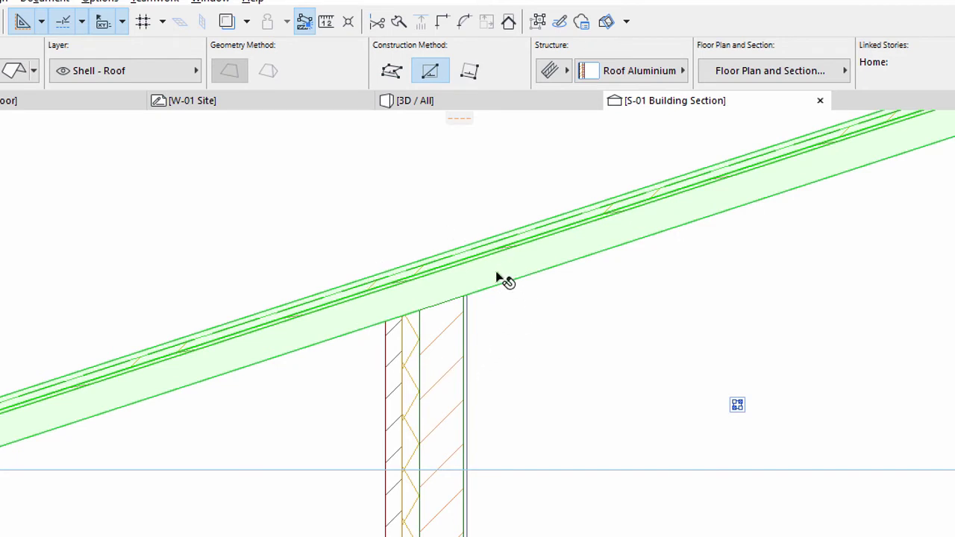
Deselect the roof and fit the whole S-01 section in the window.
left_click(406, 215)
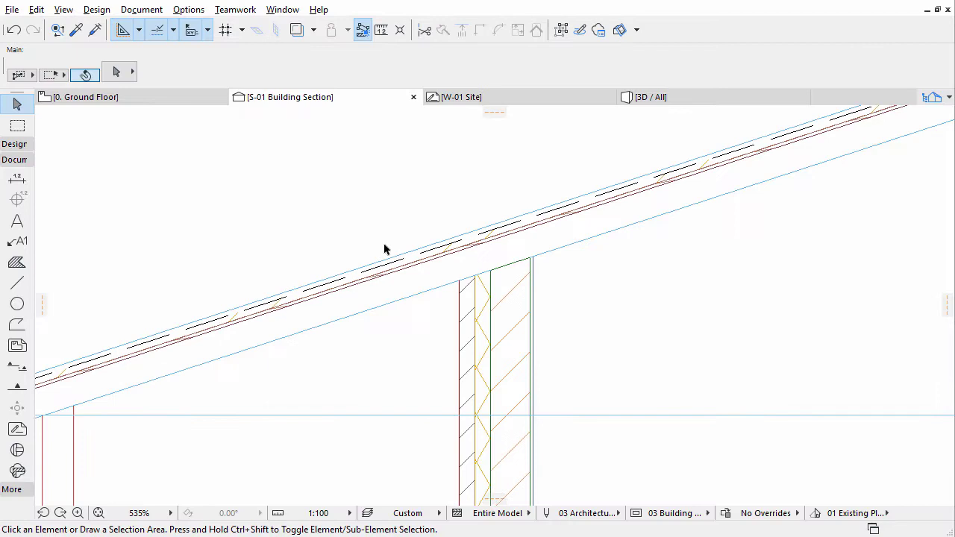
left_click(97, 514)
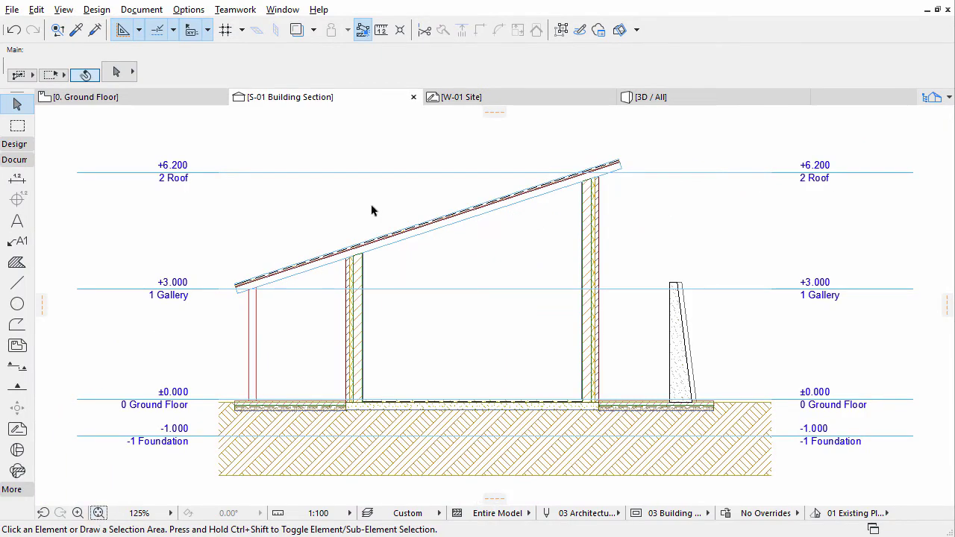
In the 3D view, turn off the roof's Wood - Pine Grained edge surface override.
left_click(663, 98)
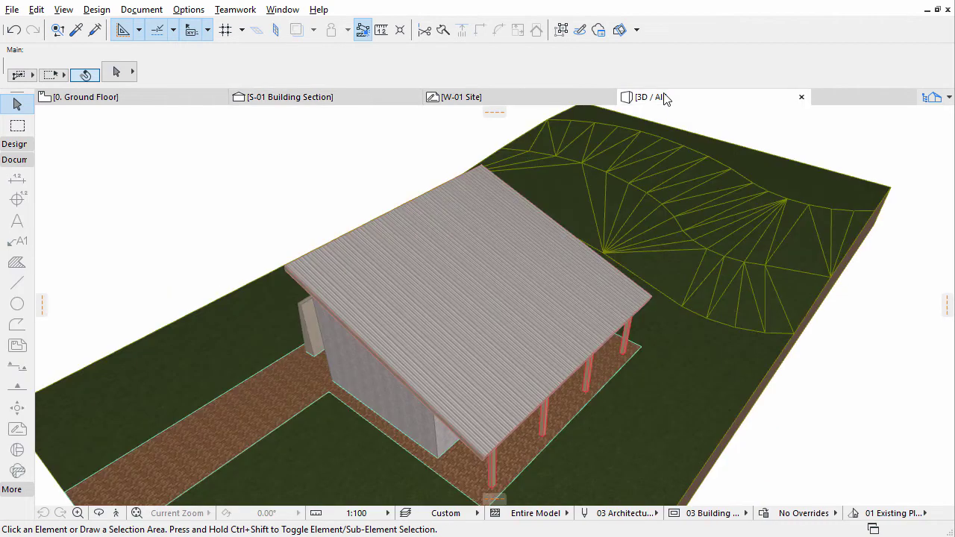
left_click(527, 270)
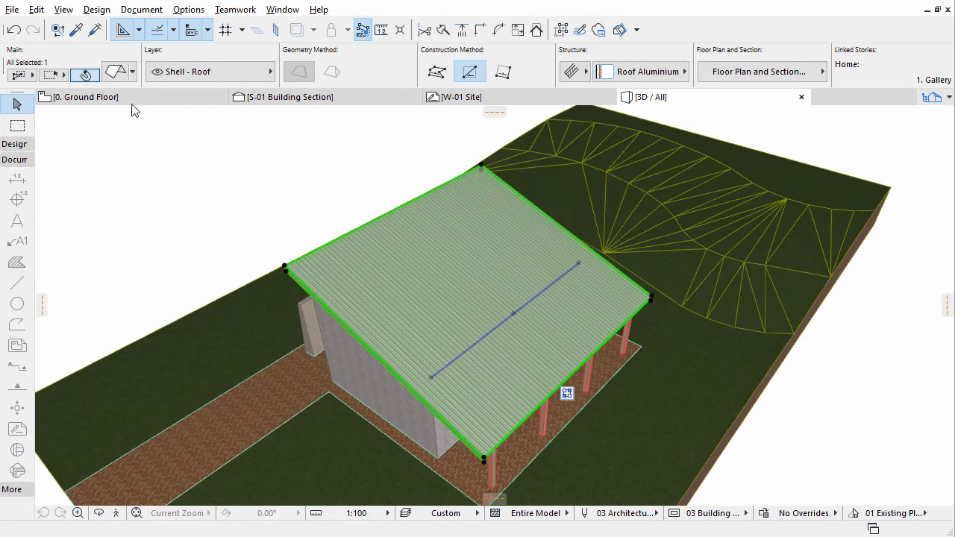
left_click(113, 72)
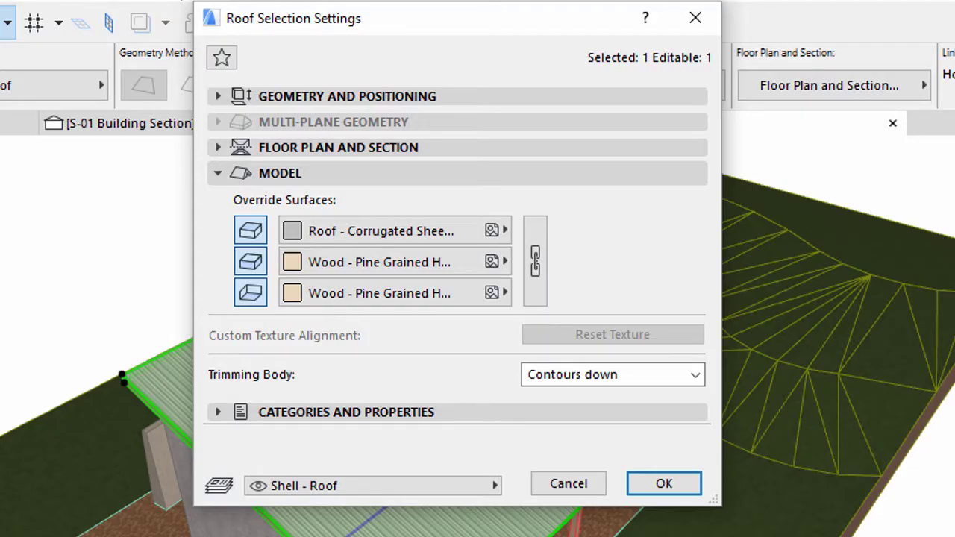
left_click(250, 263)
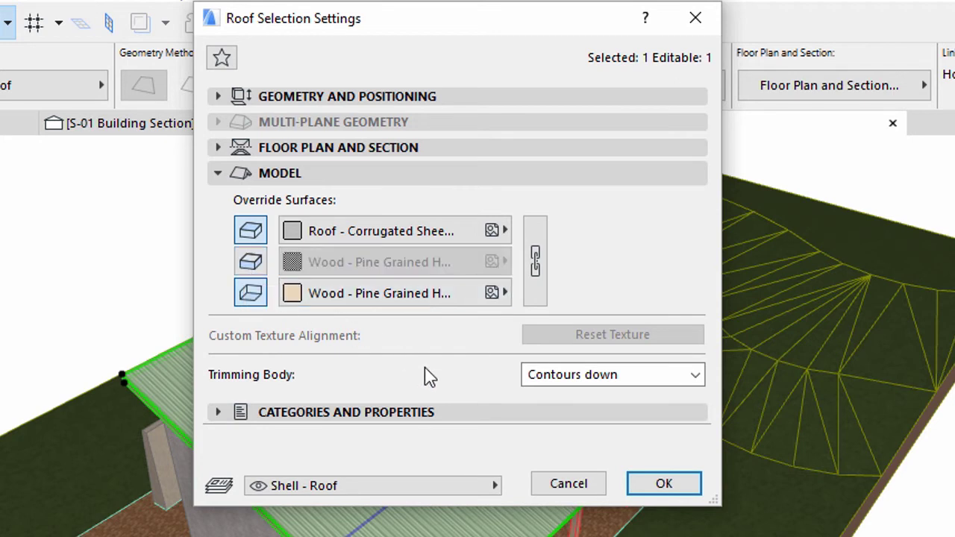
left_click(641, 493)
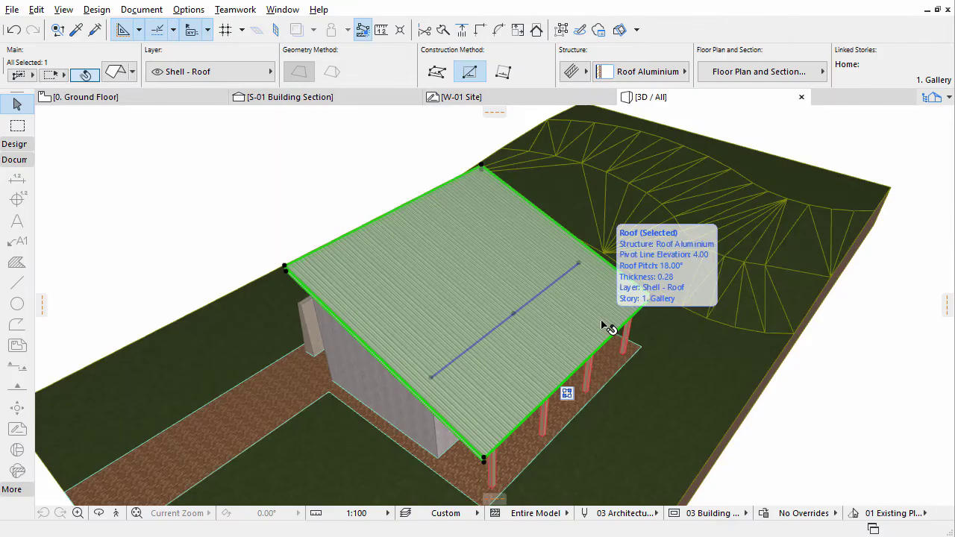
key("Escape")
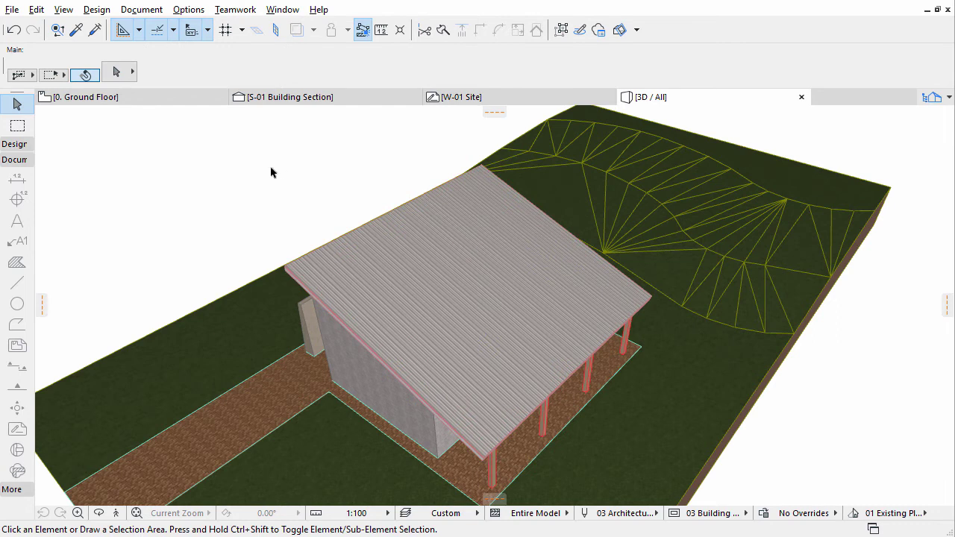
Choose the Beam tool and set its default height and width to 0.20 each.
left_click(9, 145)
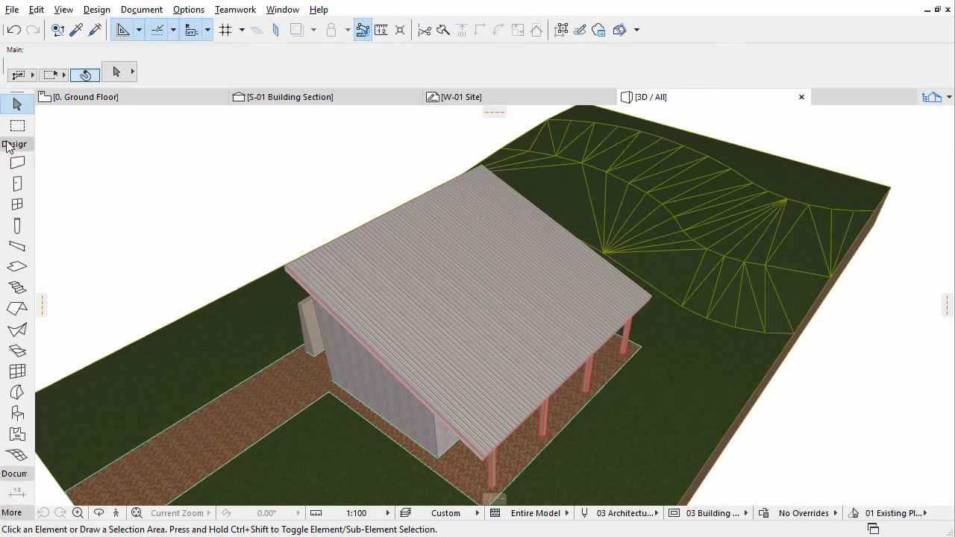
left_click(15, 251)
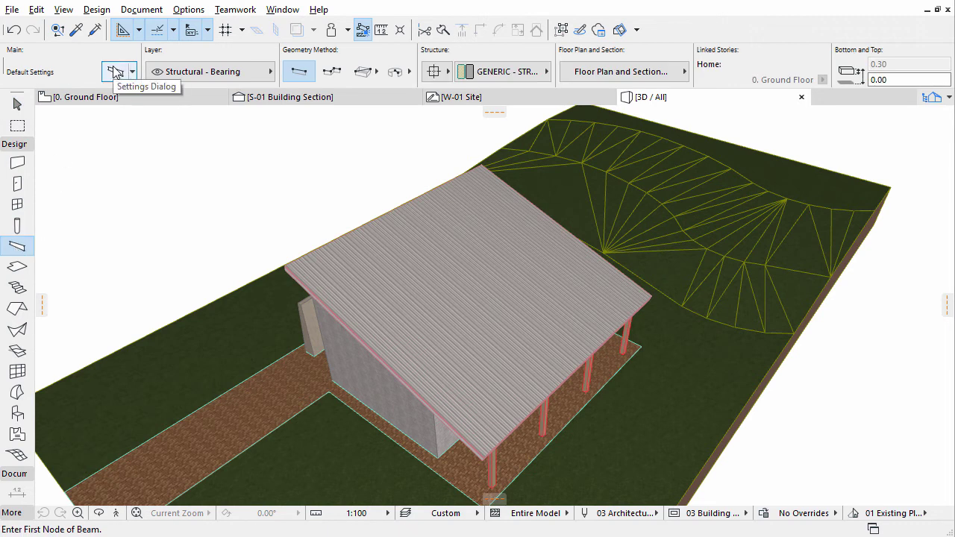
left_click(116, 72)
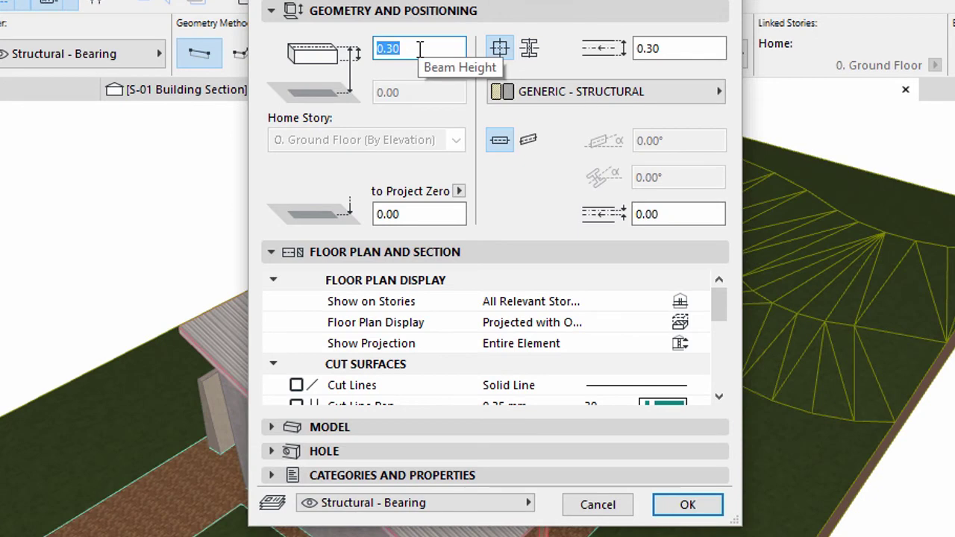
left_click(419, 49)
key("ctrl+a")
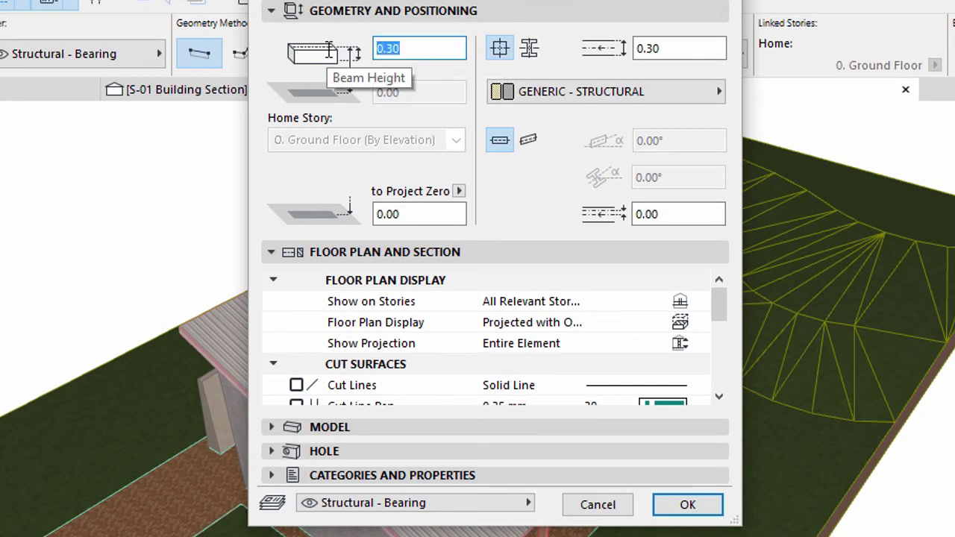
type("0.20")
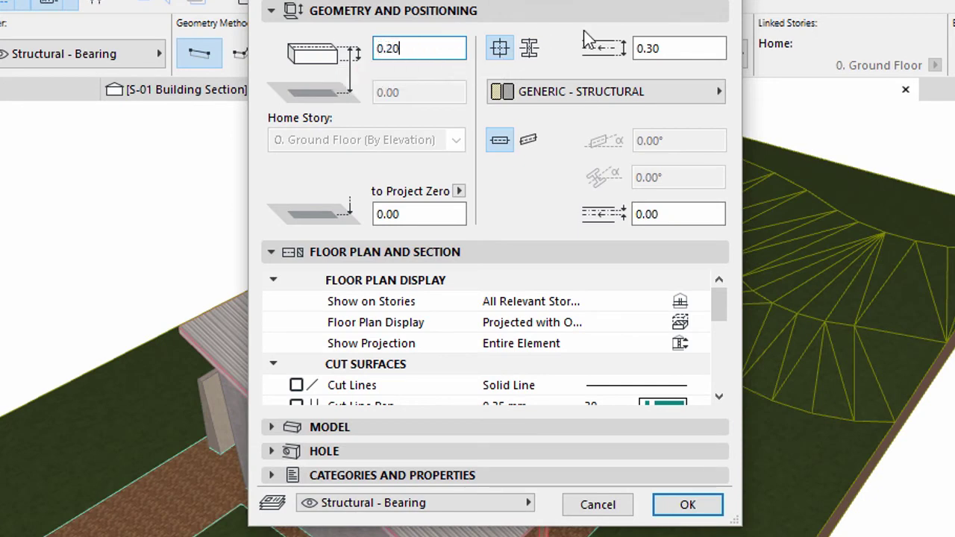
left_click(671, 48)
key("ctrl+a")
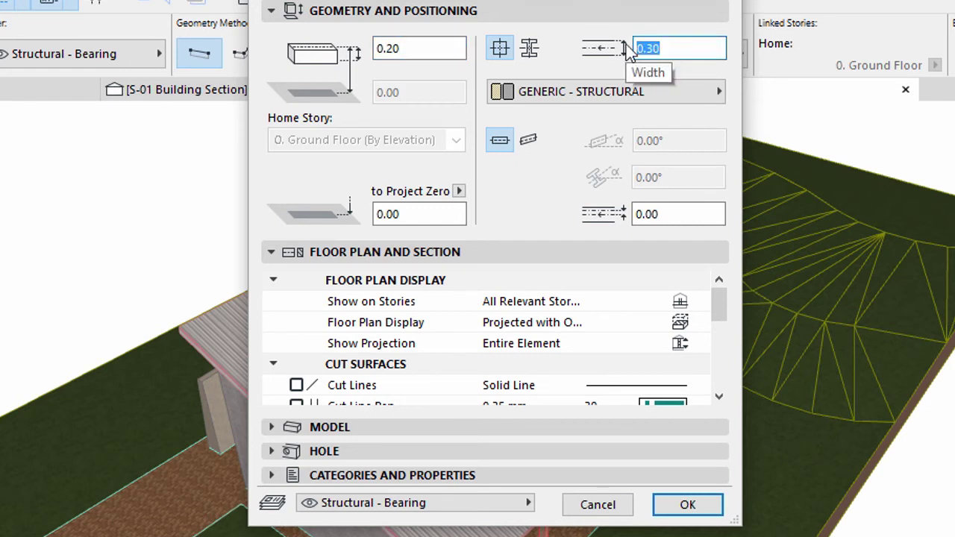
type("0.20")
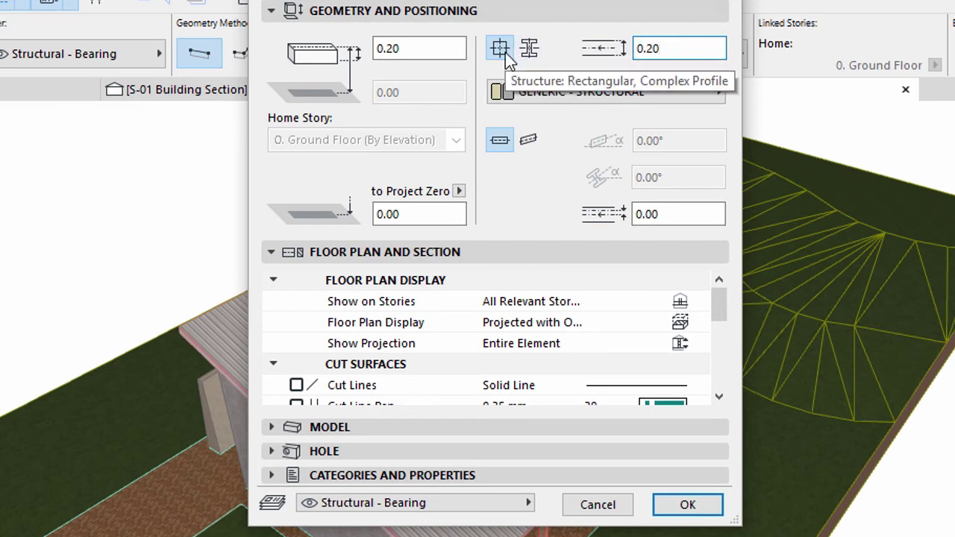
Make the beam Timber - Structural, inclined at 18° with a 0.10 reference axis offset.
left_click(583, 91)
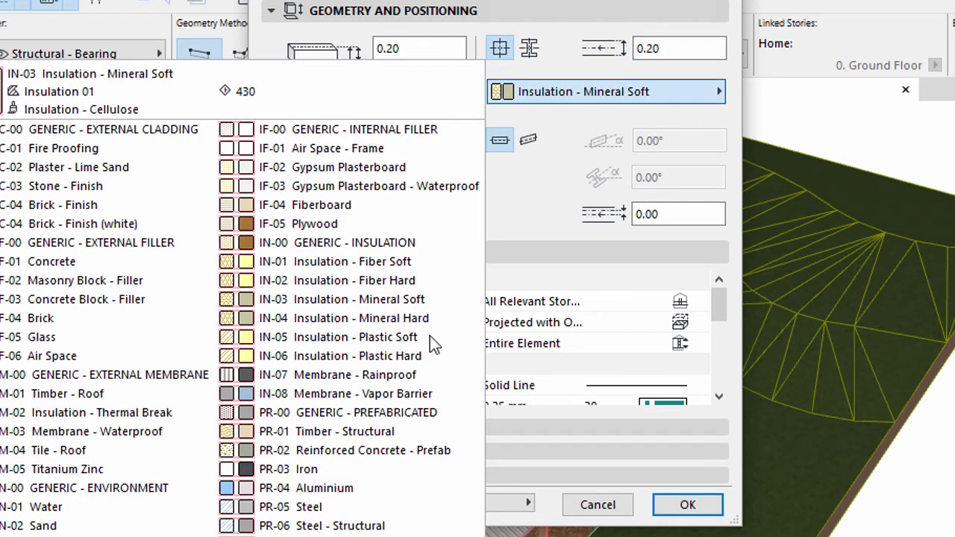
left_click(410, 432)
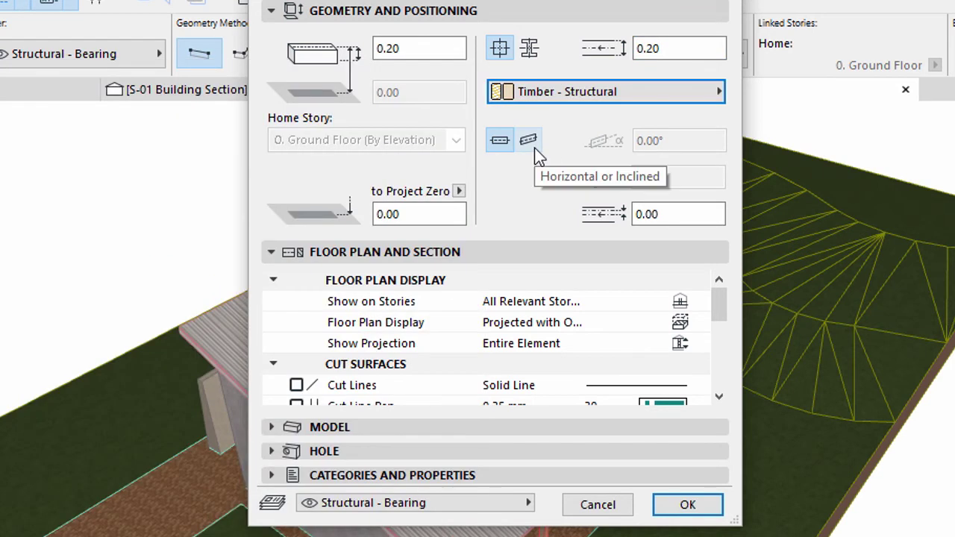
left_click(534, 148)
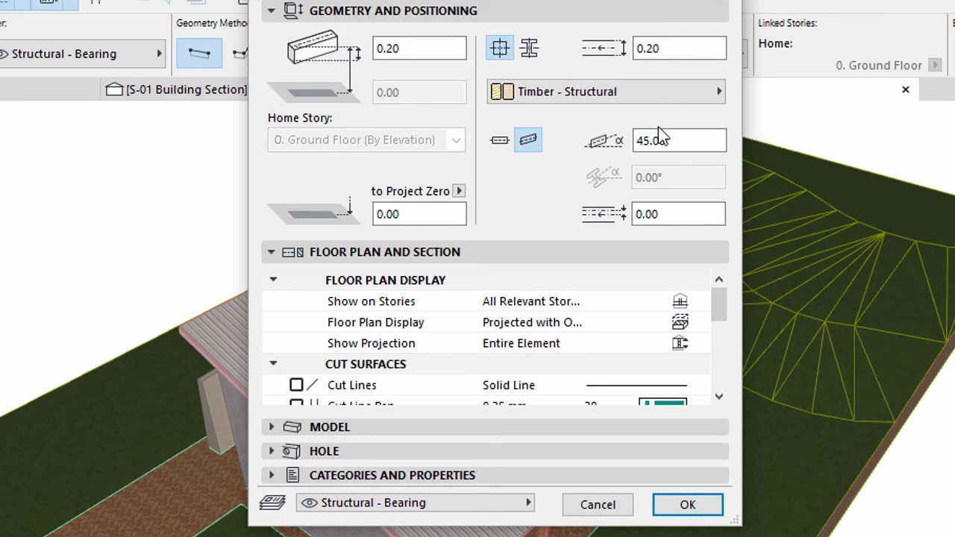
left_click_drag(678, 141, 594, 149)
type("18")
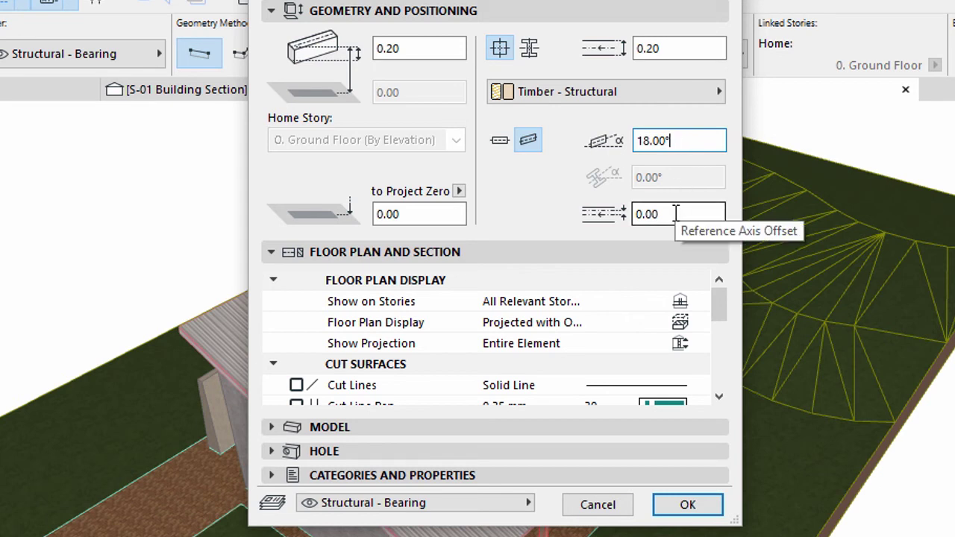
left_click_drag(676, 214, 579, 206)
type("0.")
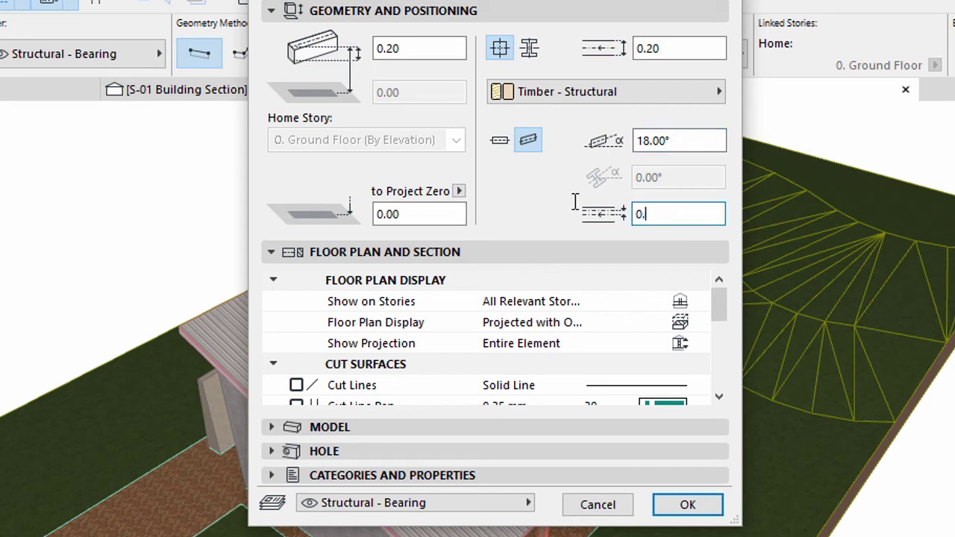
type("10")
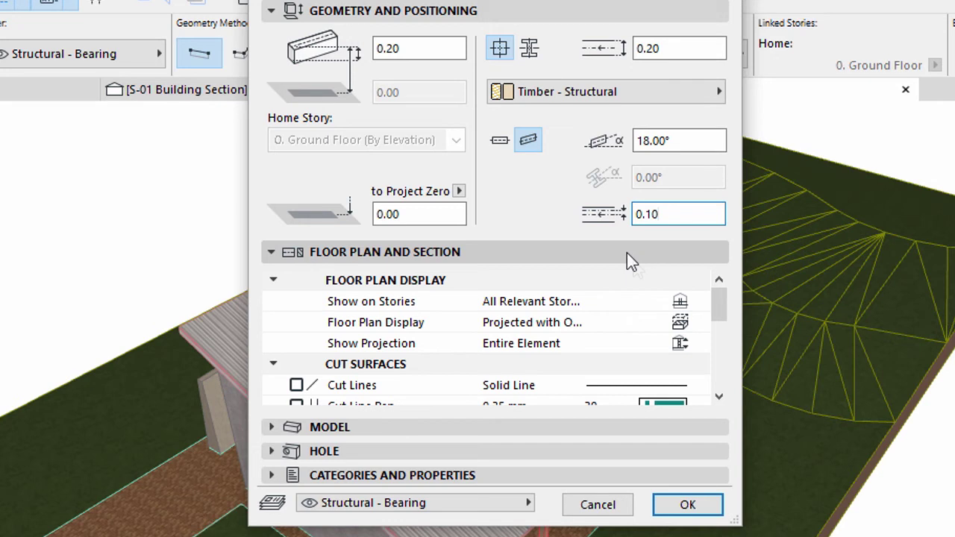
Show the beam on its home story only, projecting the entire element, with reference axis hidden.
left_click(700, 301)
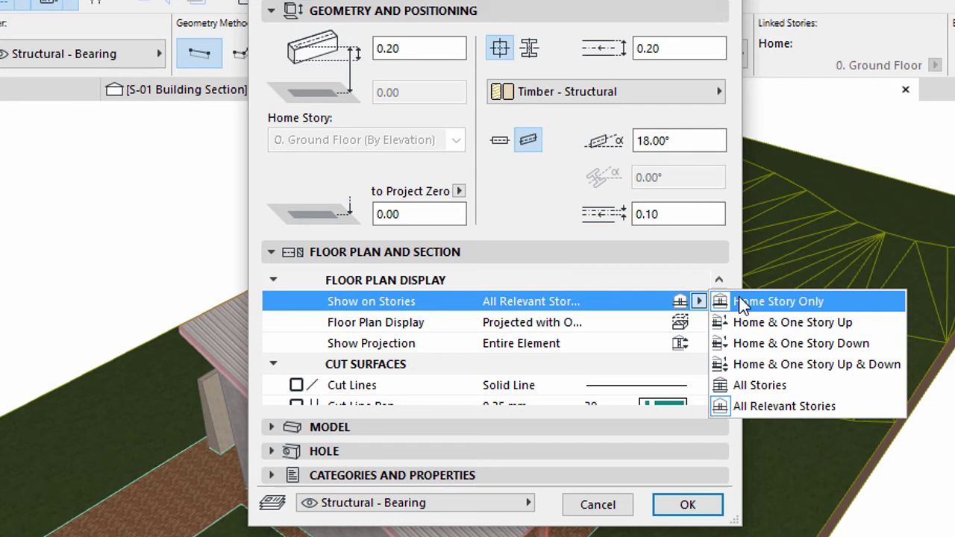
left_click(741, 303)
left_click(699, 322)
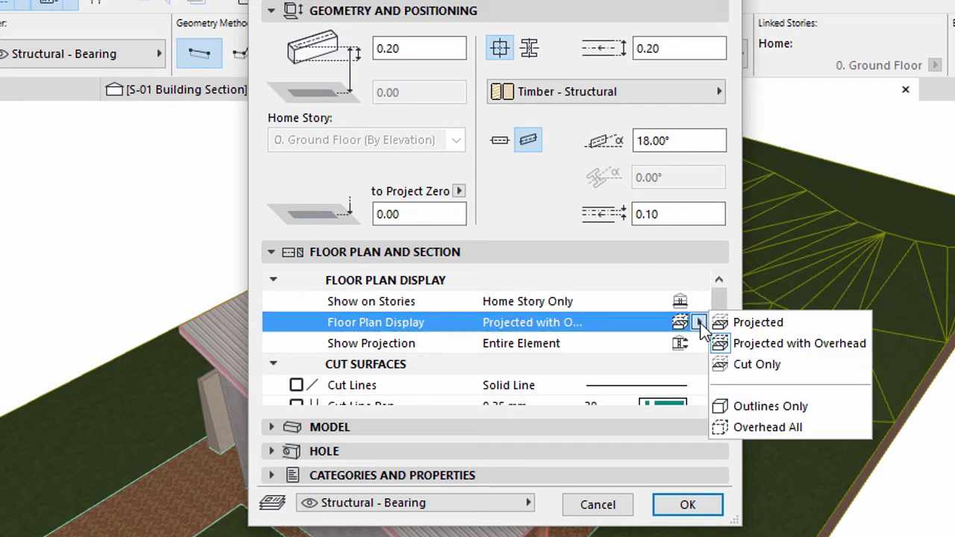
left_click(742, 345)
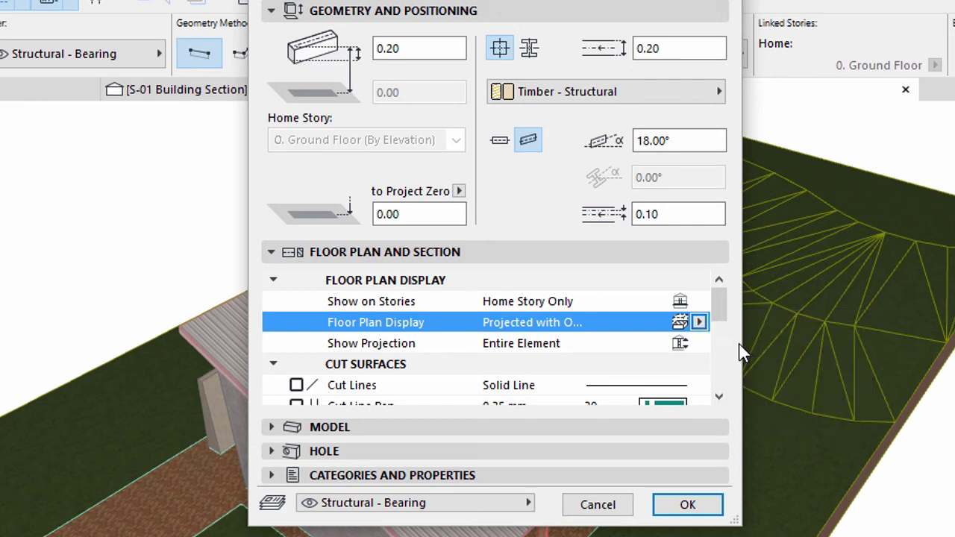
left_click(696, 343)
left_click(697, 344)
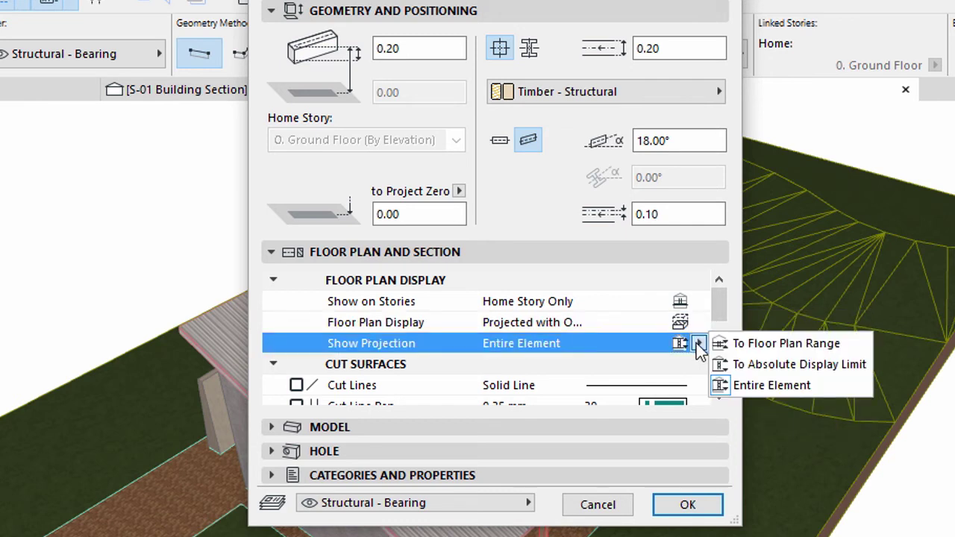
left_click(752, 385)
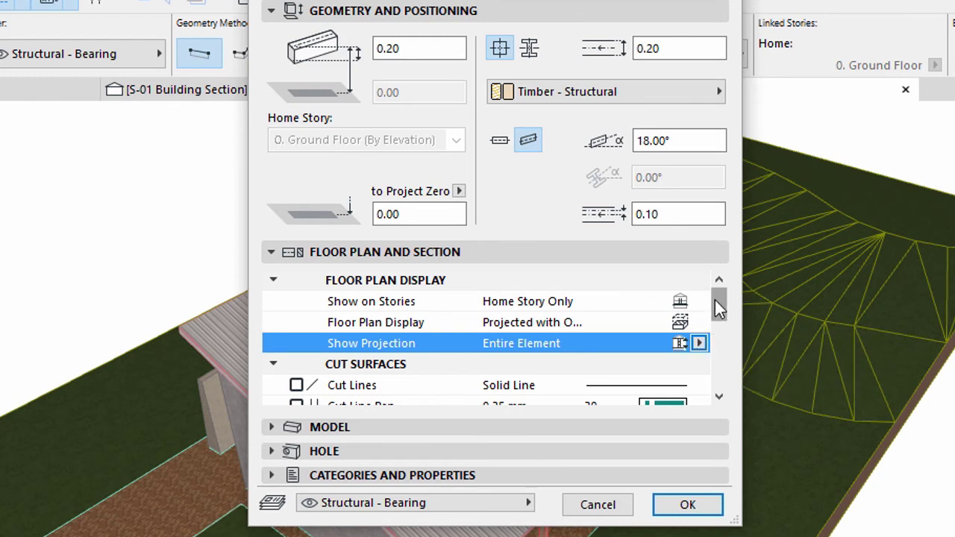
left_click_drag(715, 300, 719, 369)
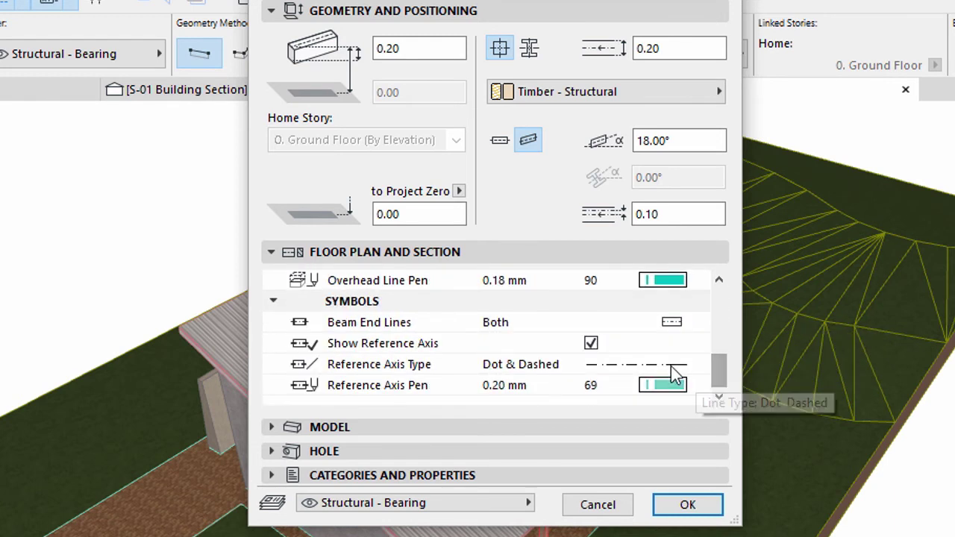
left_click(596, 343)
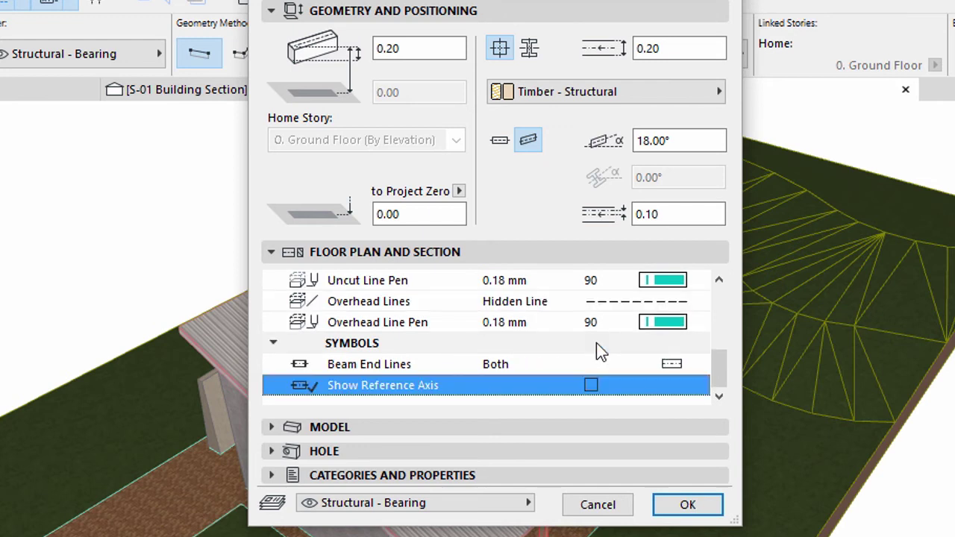
Set the beam's Structural Function to Load-Bearing Element and its Position to Exterior.
left_click(270, 251)
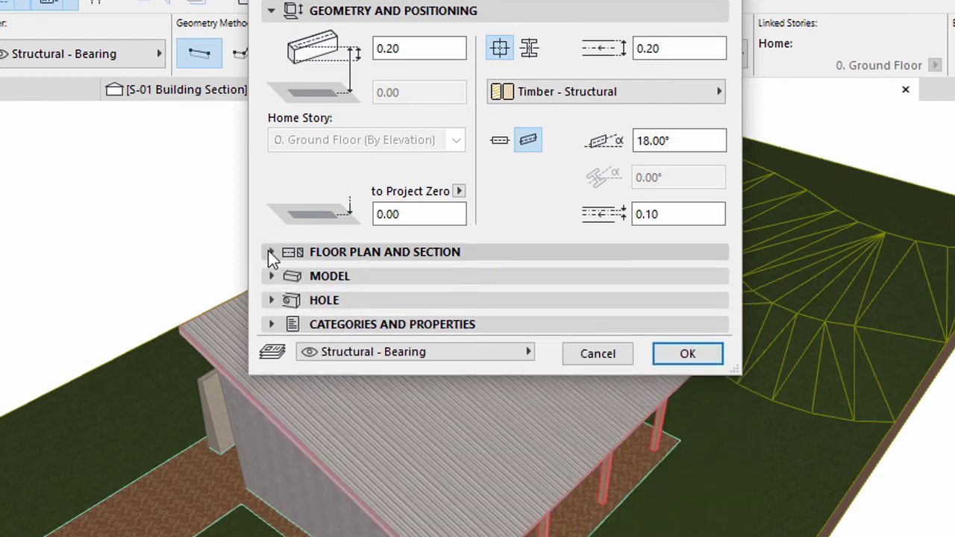
left_click(272, 324)
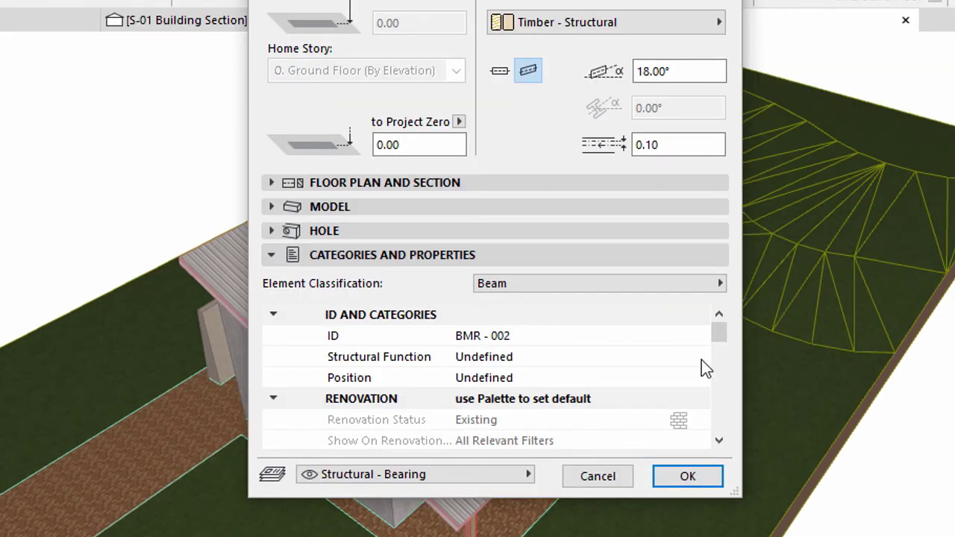
left_click(701, 358)
left_click(701, 357)
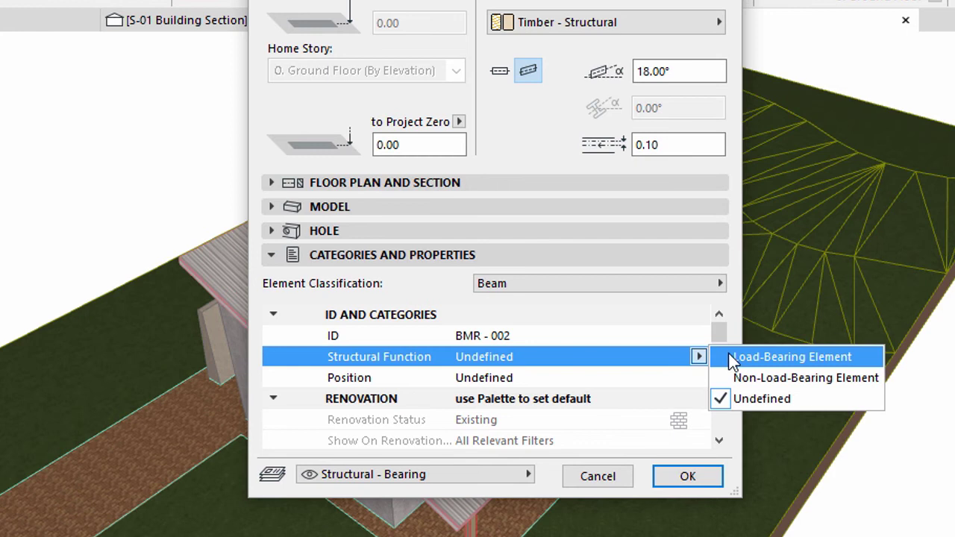
left_click(729, 355)
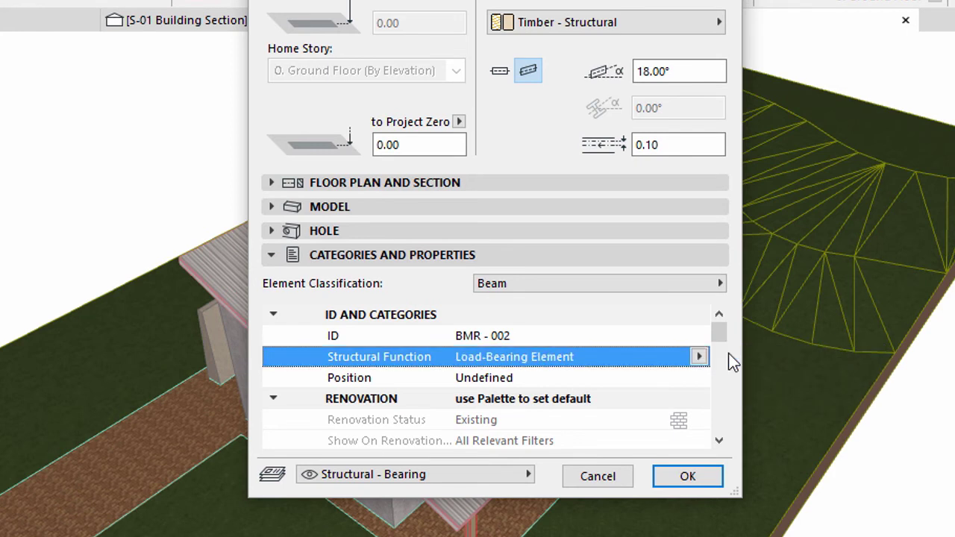
left_click(693, 377)
left_click(696, 378)
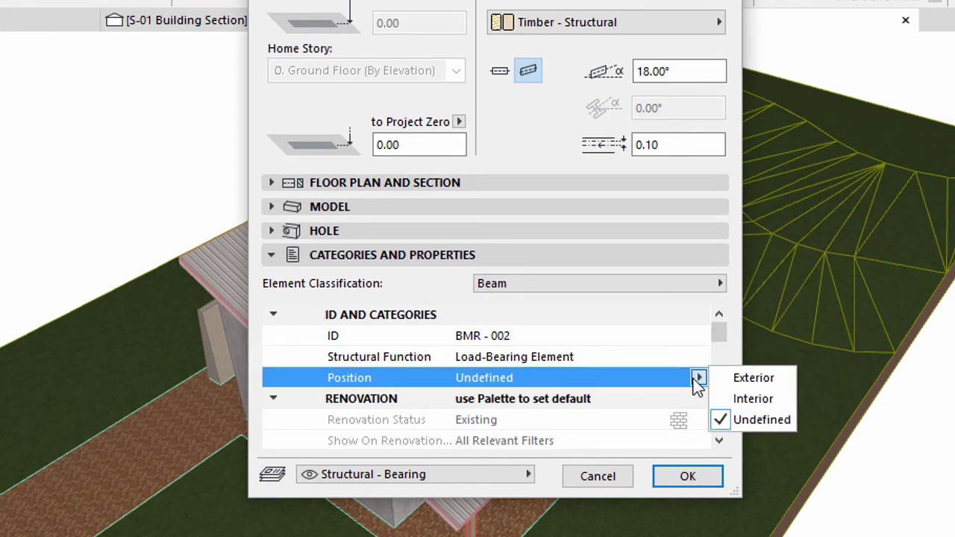
left_click(728, 382)
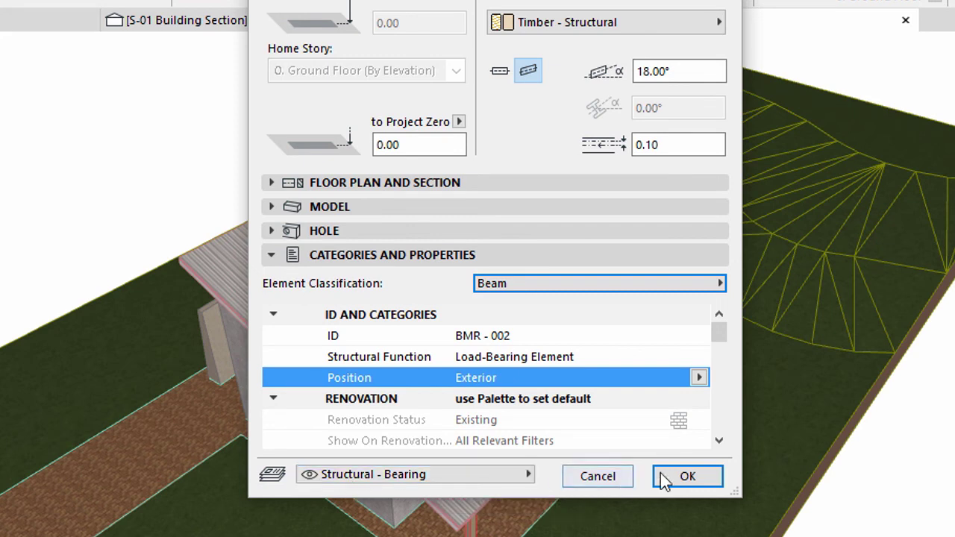
Place an 18° timber beam from the roof's low eave corner up to the high far corner.
left_click(688, 478)
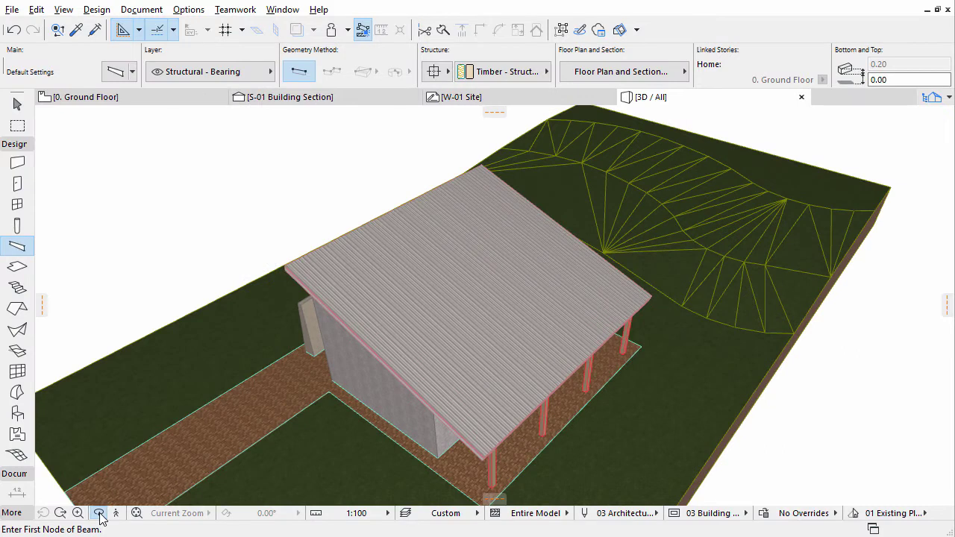
middle_click_drag(683, 401, 270, 337, "shift")
scroll(270, 336, "up", 5)
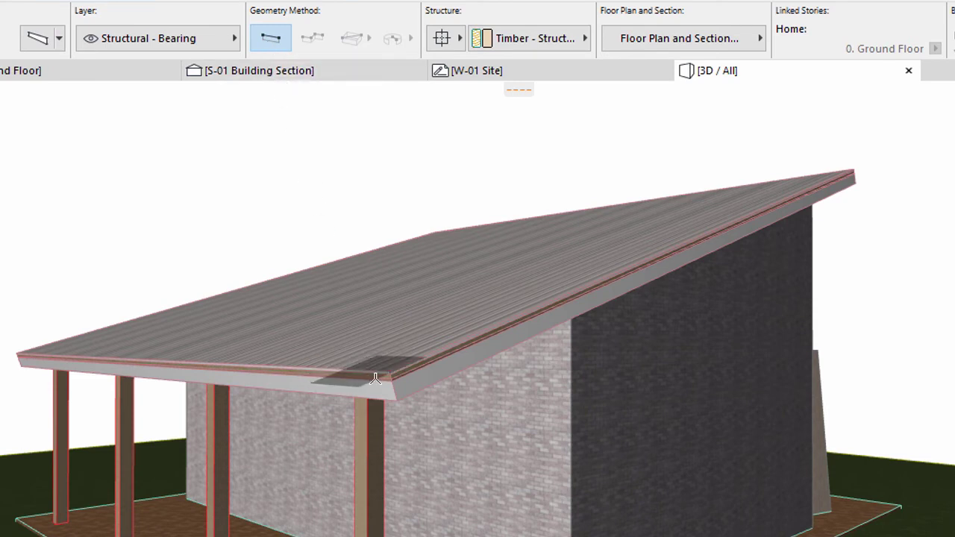
scroll(394, 393, "up", 2)
scroll(394, 393, "up", 3)
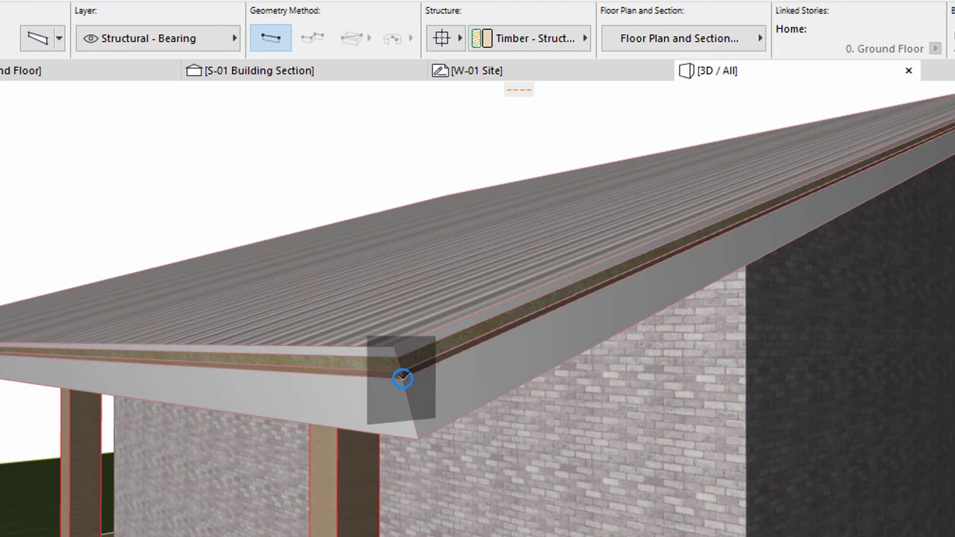
left_click(402, 379)
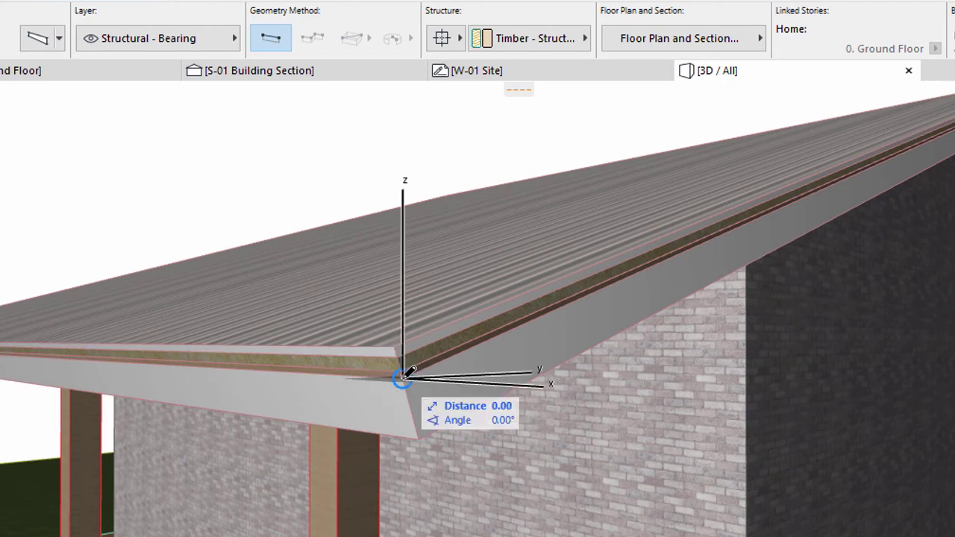
middle_click_drag(400, 383, 618, 384, "shift")
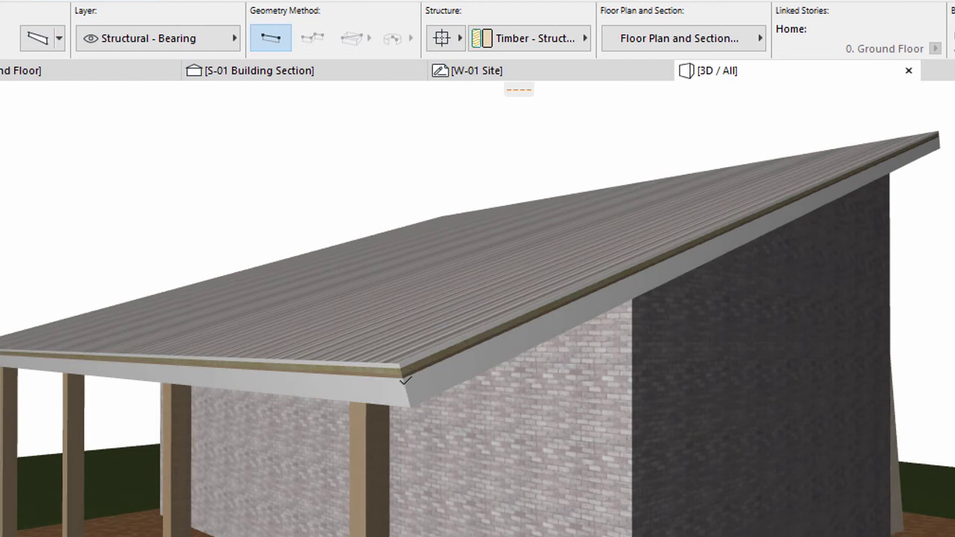
left_click(939, 133)
scroll(942, 135, "up", 1)
scroll(940, 133, "up", 4)
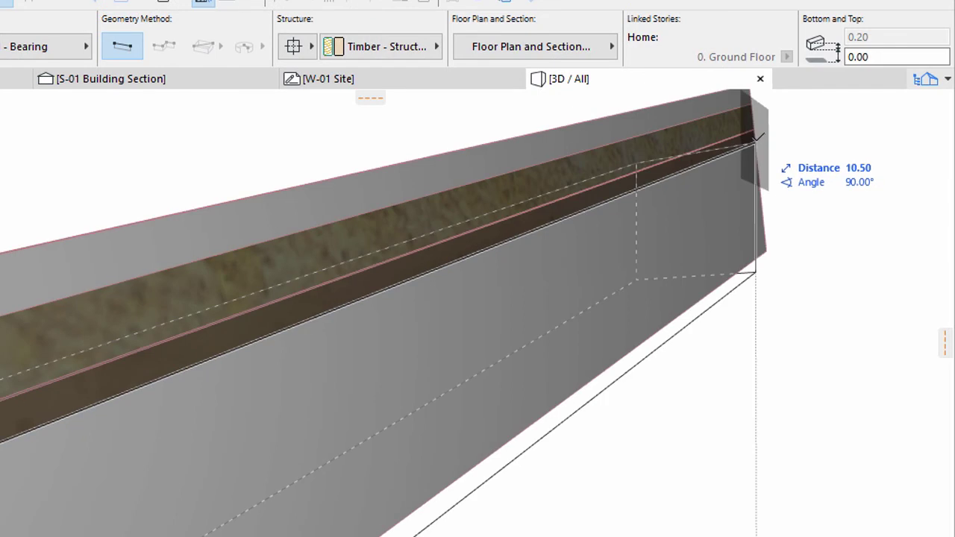
left_click(756, 137)
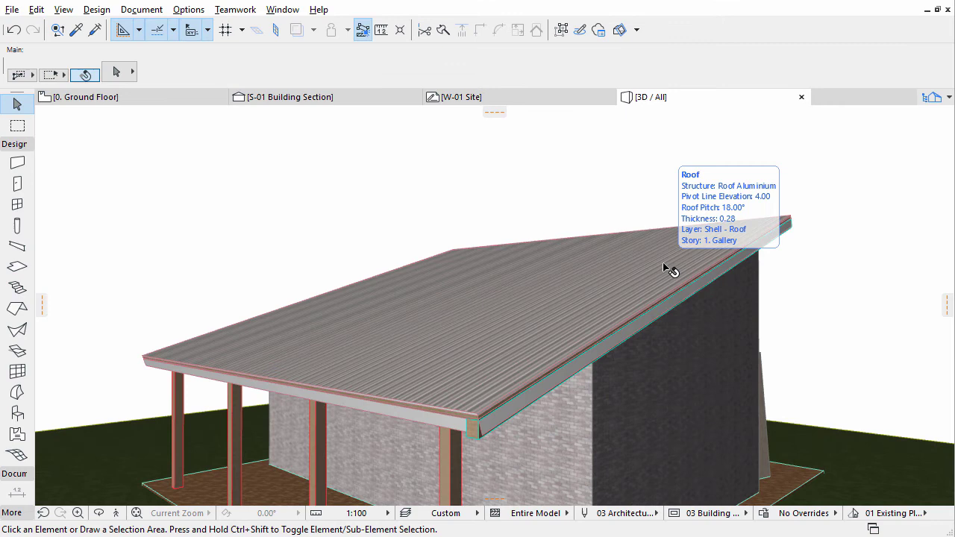
Override the selected roof's edge surface with Wood - Pine Grained and confirm.
left_click(666, 268)
left_click(667, 268)
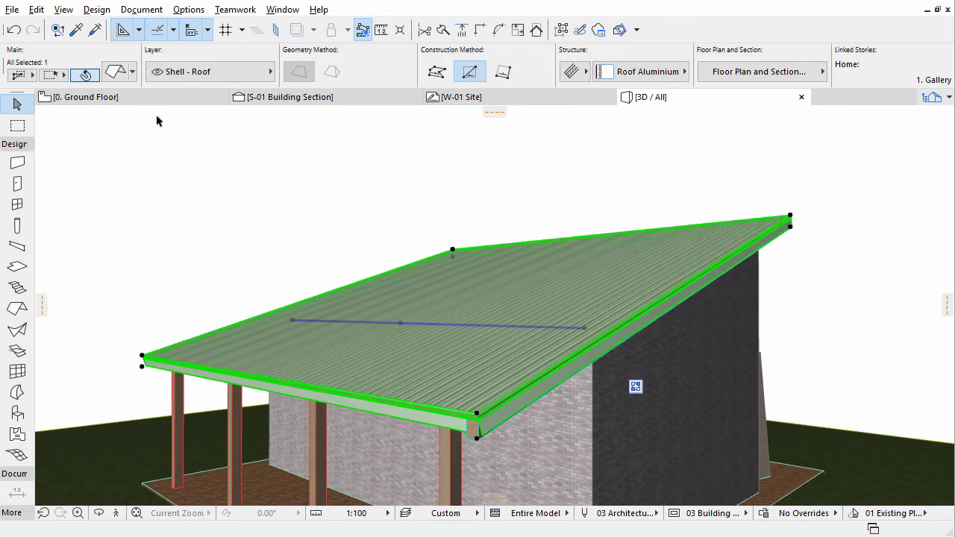
left_click(112, 73)
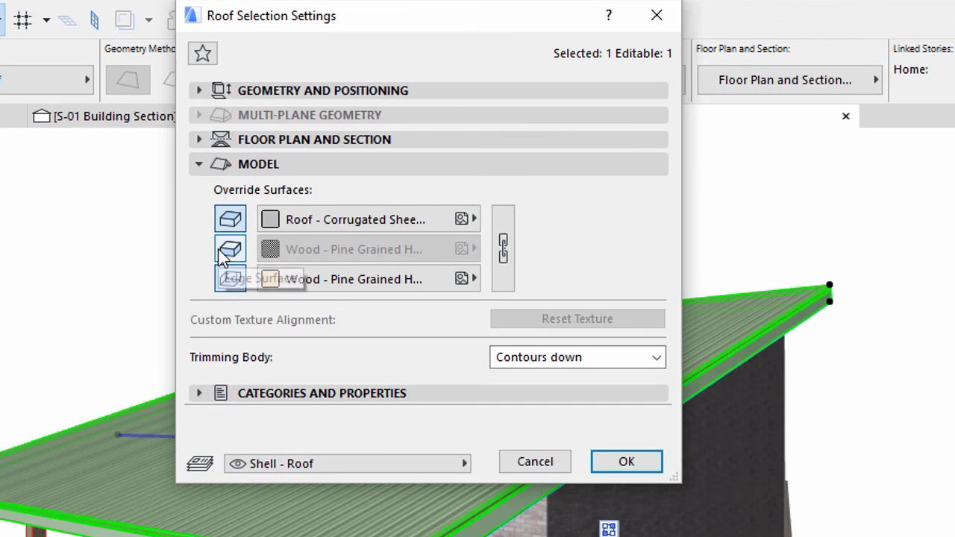
left_click(222, 256)
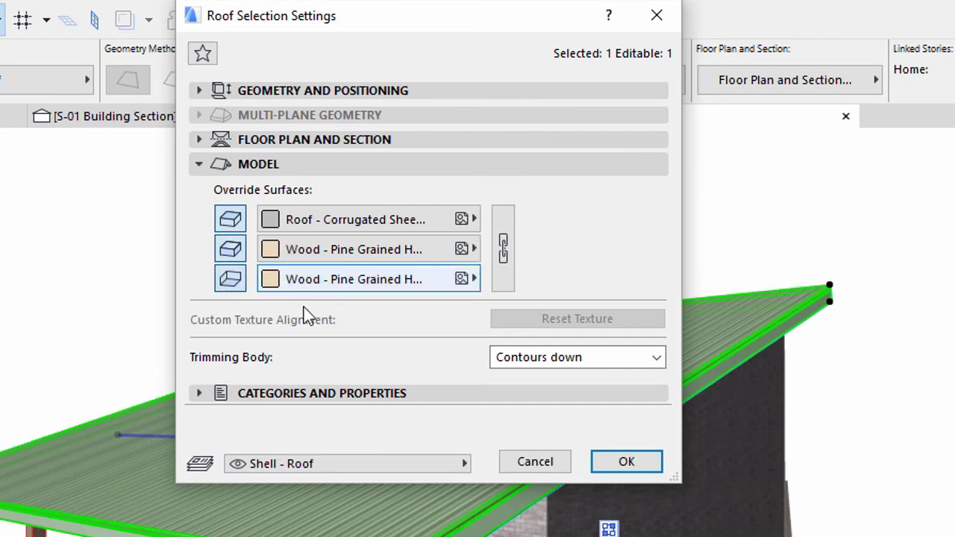
left_click(626, 462)
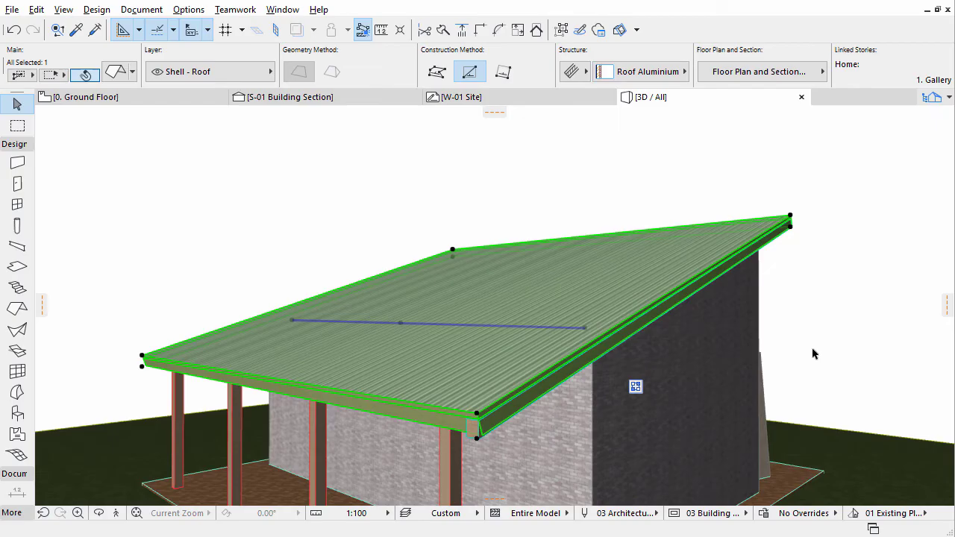
key("Escape")
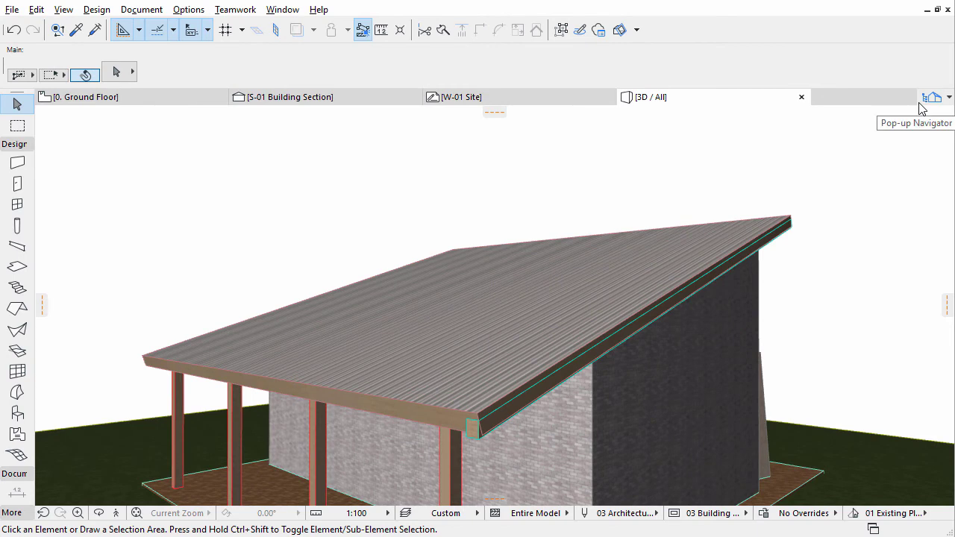
Switch to the 1. Gallery floor plan and select the timber beam on the right edge.
right_click(196, 101)
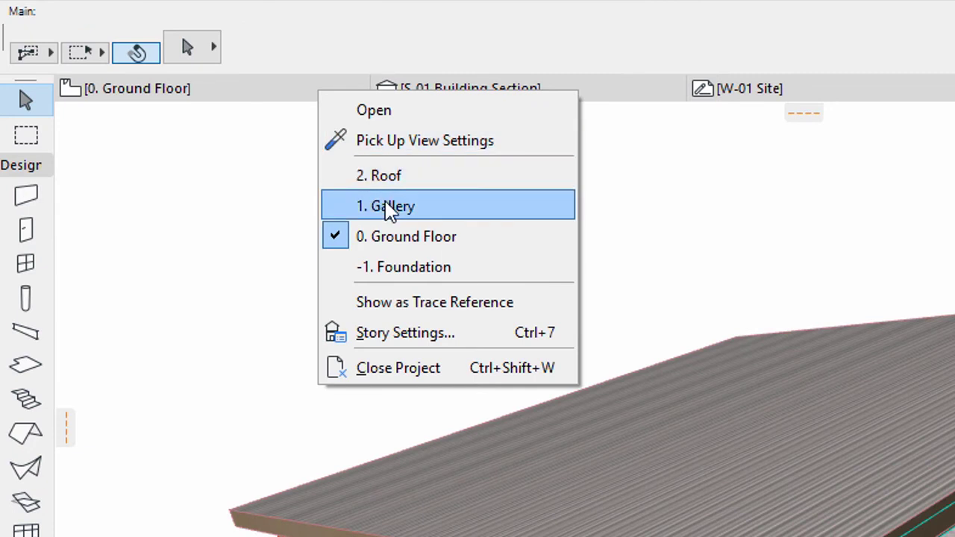
left_click(390, 209)
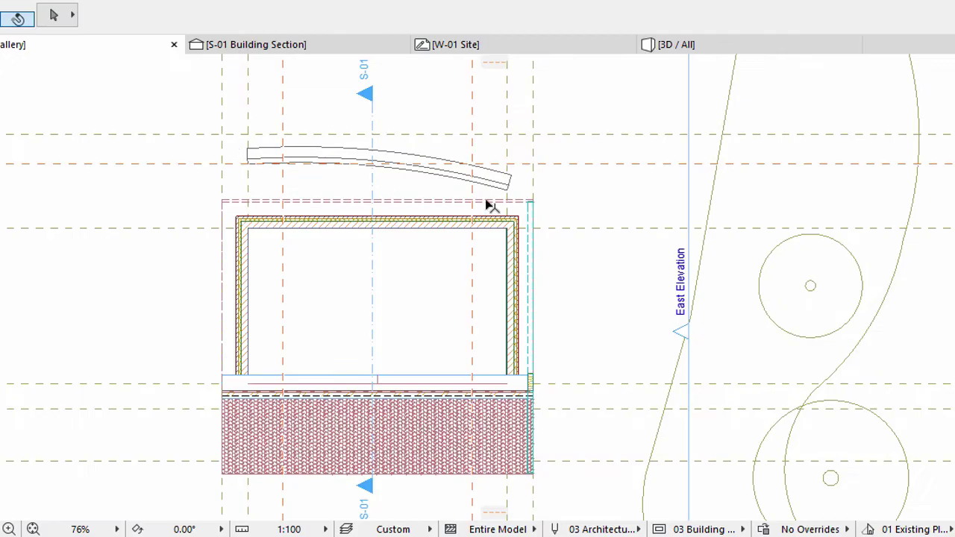
left_click(530, 215)
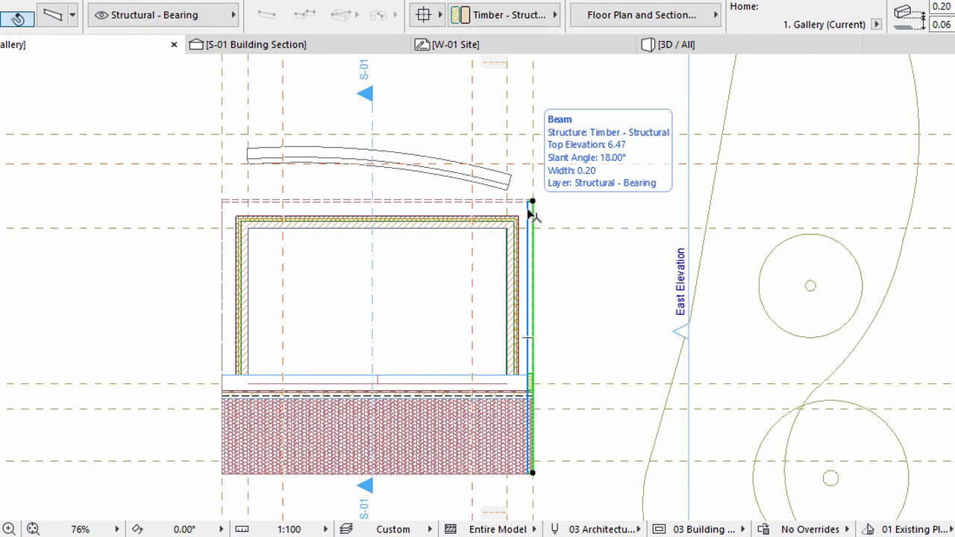
Set up Multiply for the beam as Drag + Distribute with 12 copies.
right_click(529, 214)
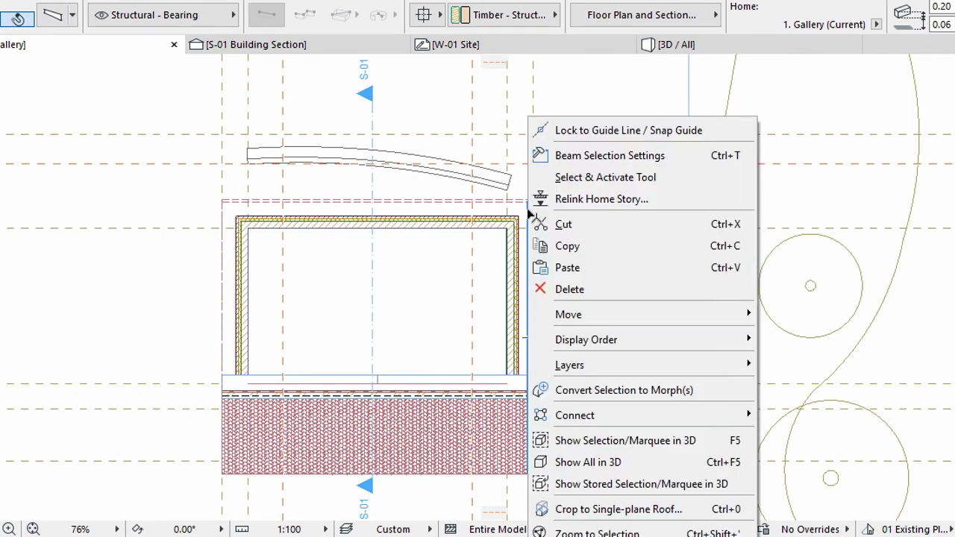
mouse_move(582, 315)
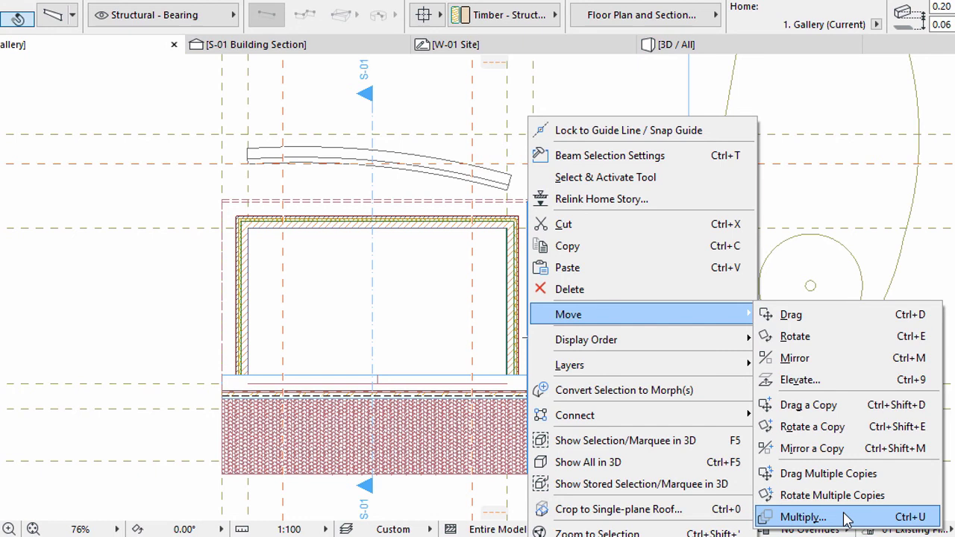
left_click(847, 520)
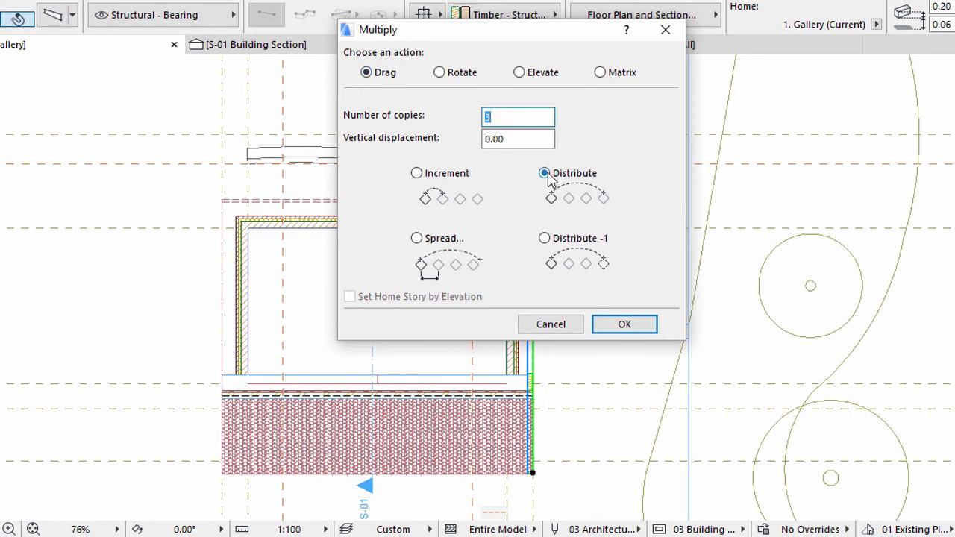
type("12")
left_click(601, 327)
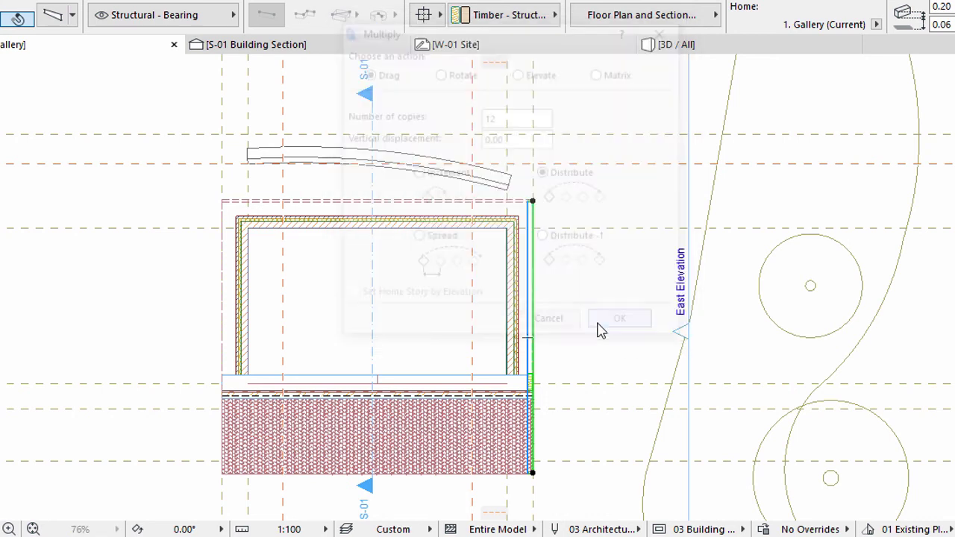
Distribute the 12 beam copies from the beam's corner to the left wall corner, 11.80 away.
scroll(440, 190, "up", 5)
middle_click_drag(440, 189, 518, 181)
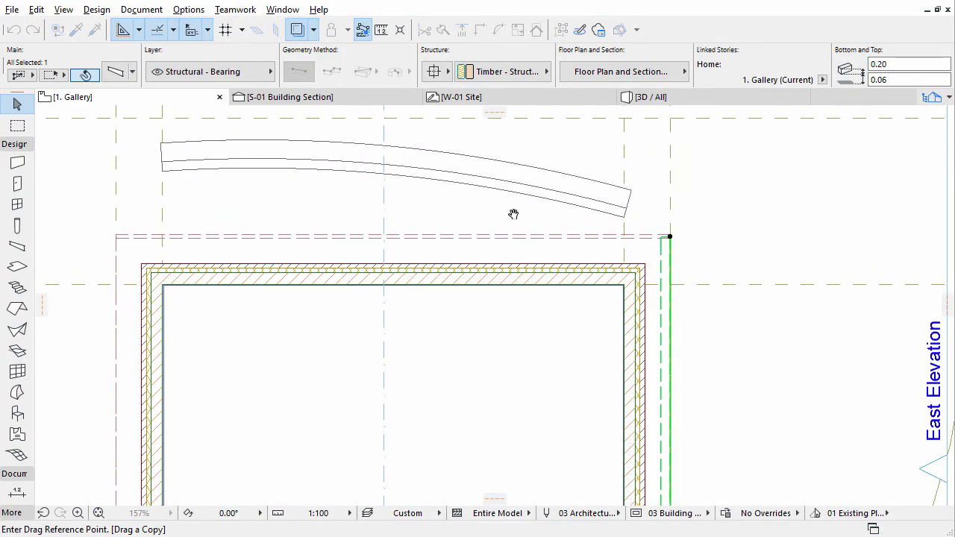
left_click(663, 238)
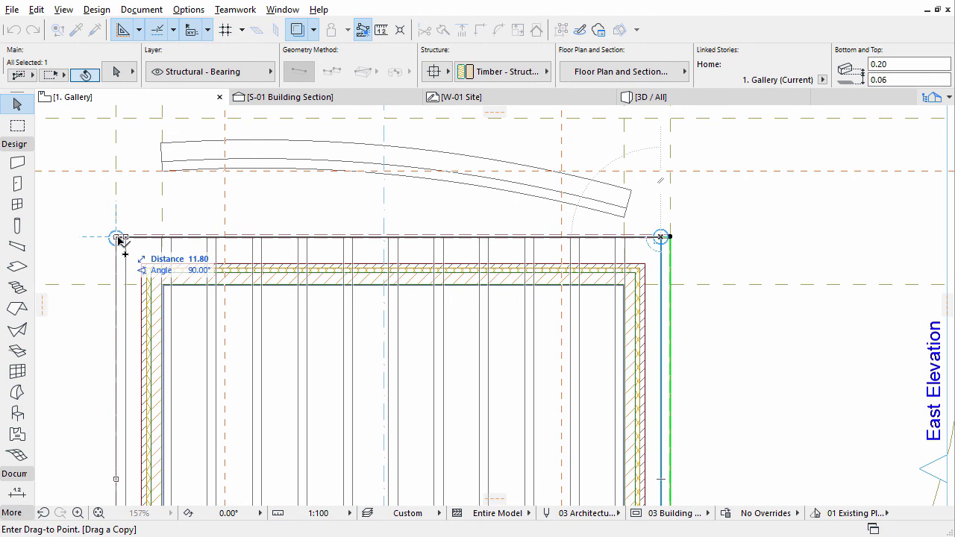
left_click(118, 239)
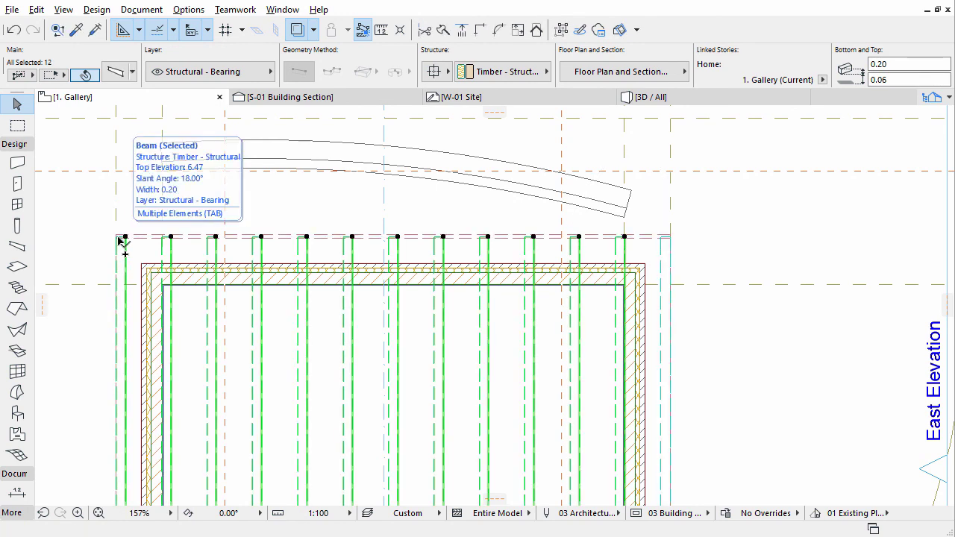
key("Escape")
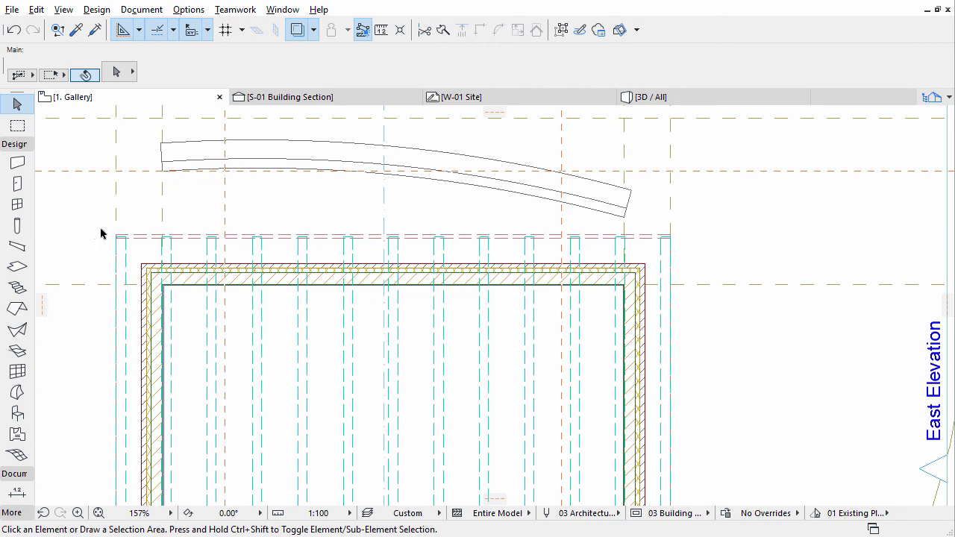
Orbit the 3D model to view the rafters, then inspect a sloped rafter in S-01 Building Section.
left_click(650, 101)
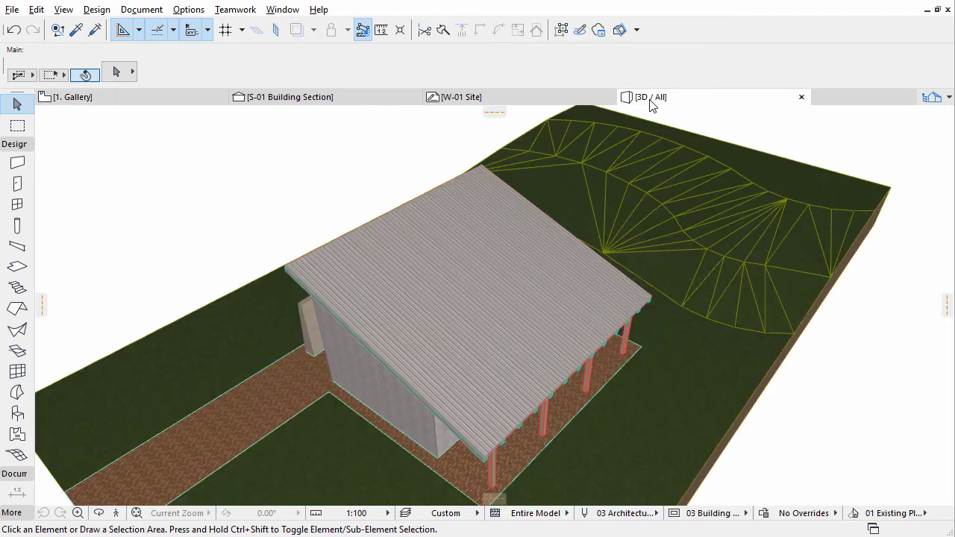
key("o")
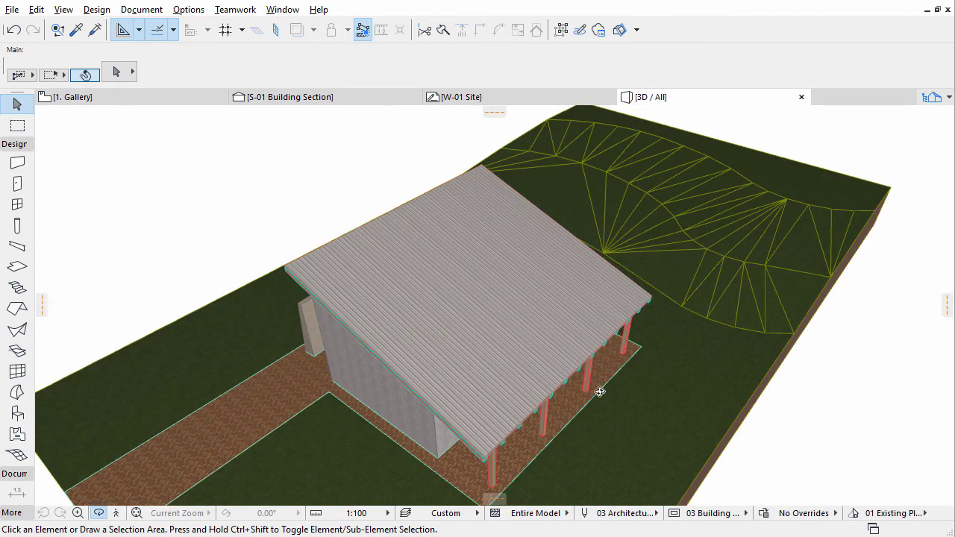
left_click_drag(603, 390, 234, 303)
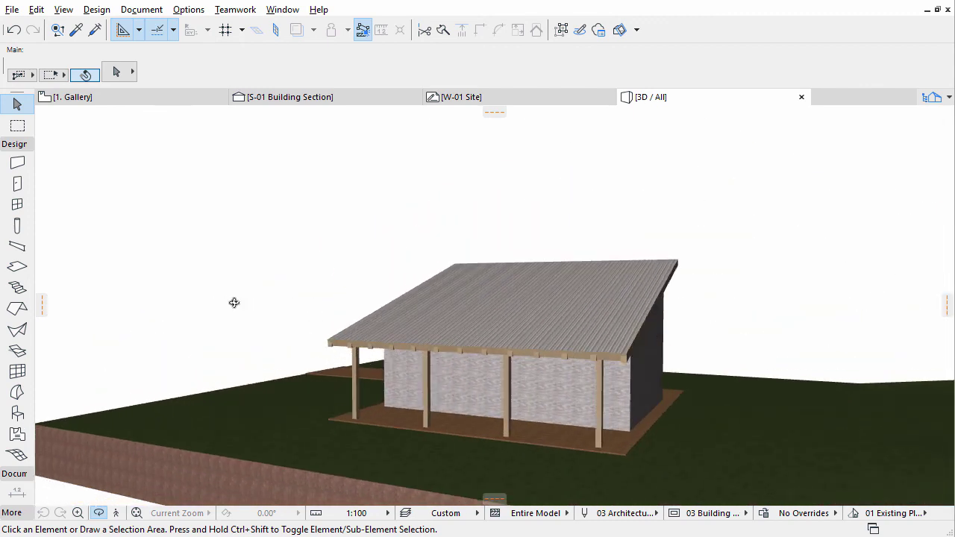
scroll(627, 358, "up", 3)
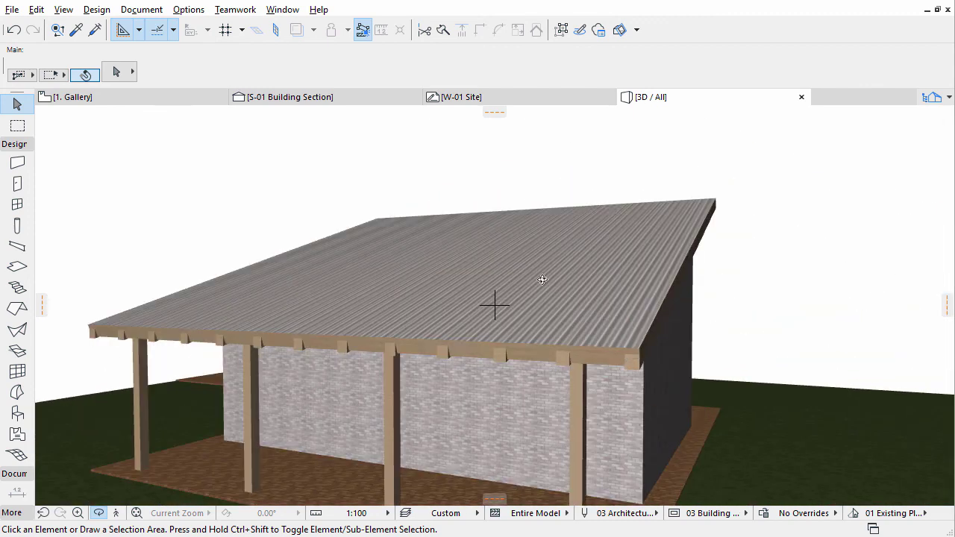
left_click(353, 102)
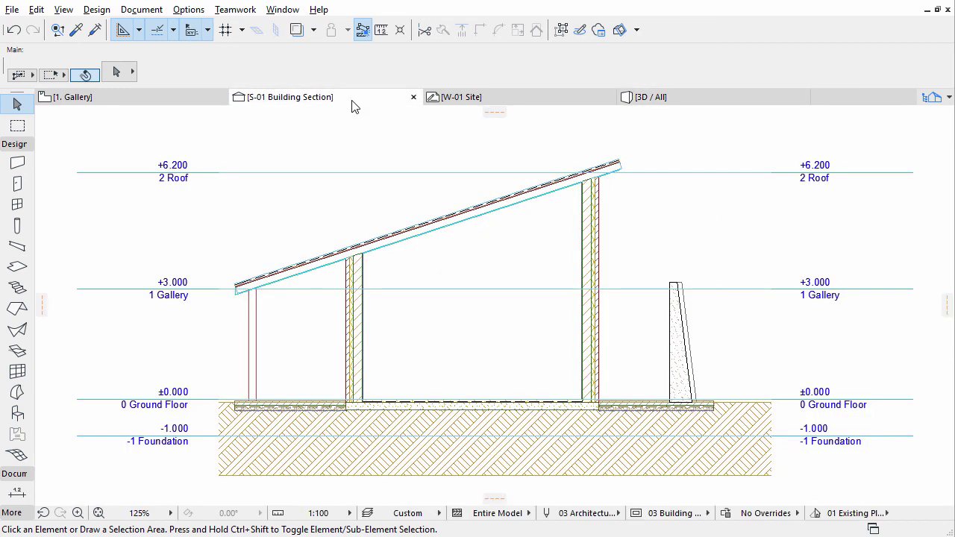
left_click(457, 226)
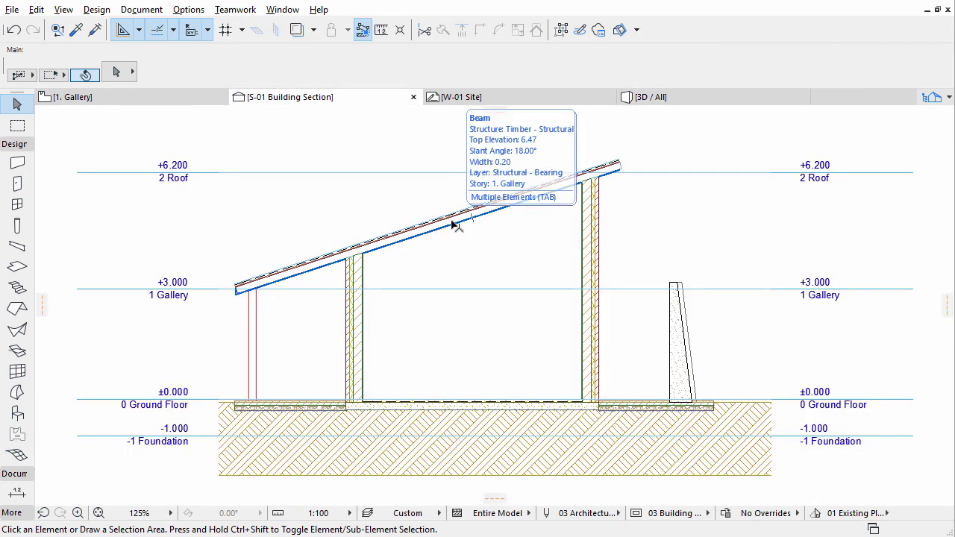